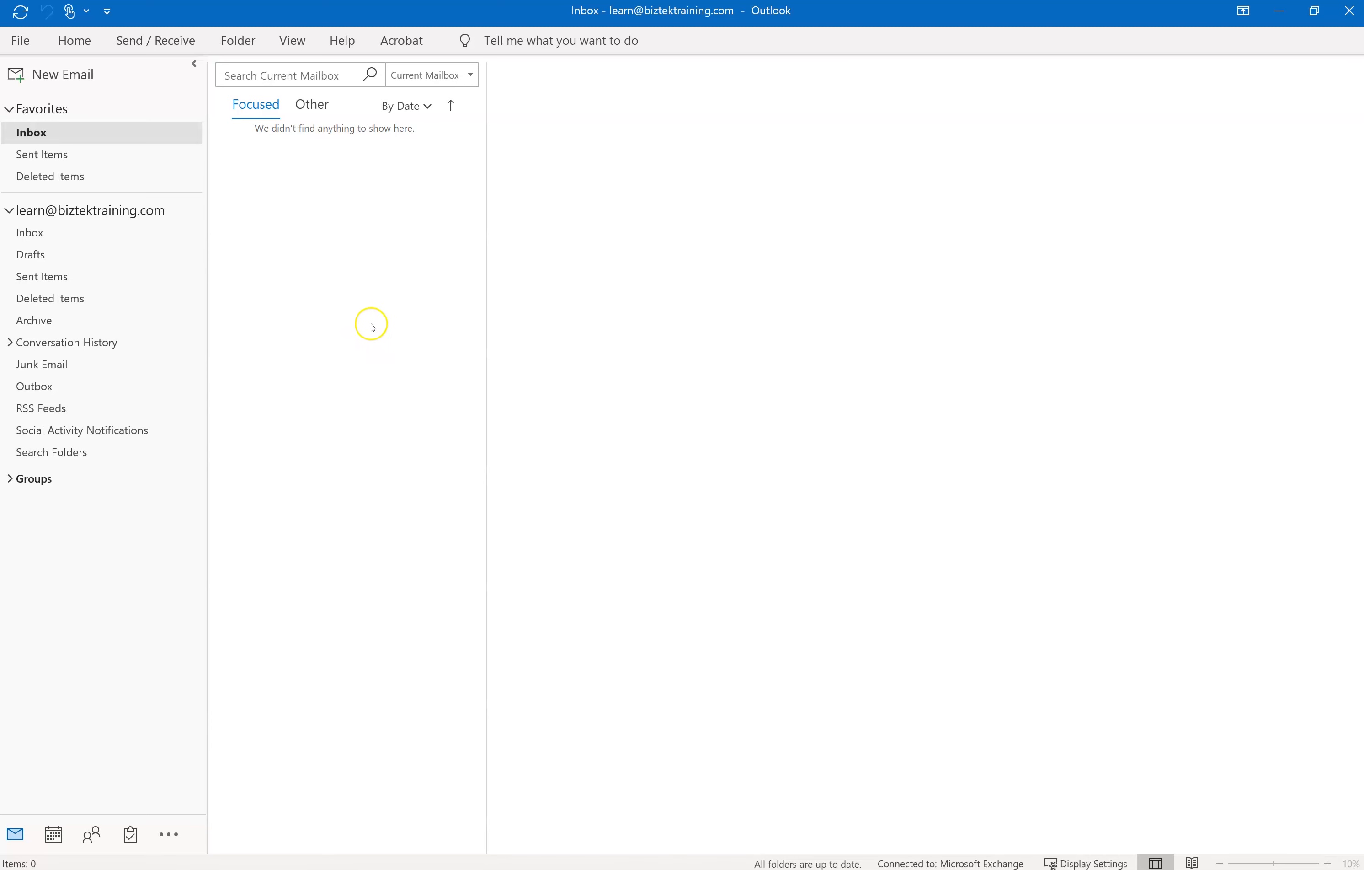
- Open the Automatic Replies dialog from the File > Info account page
left_click(21, 41)
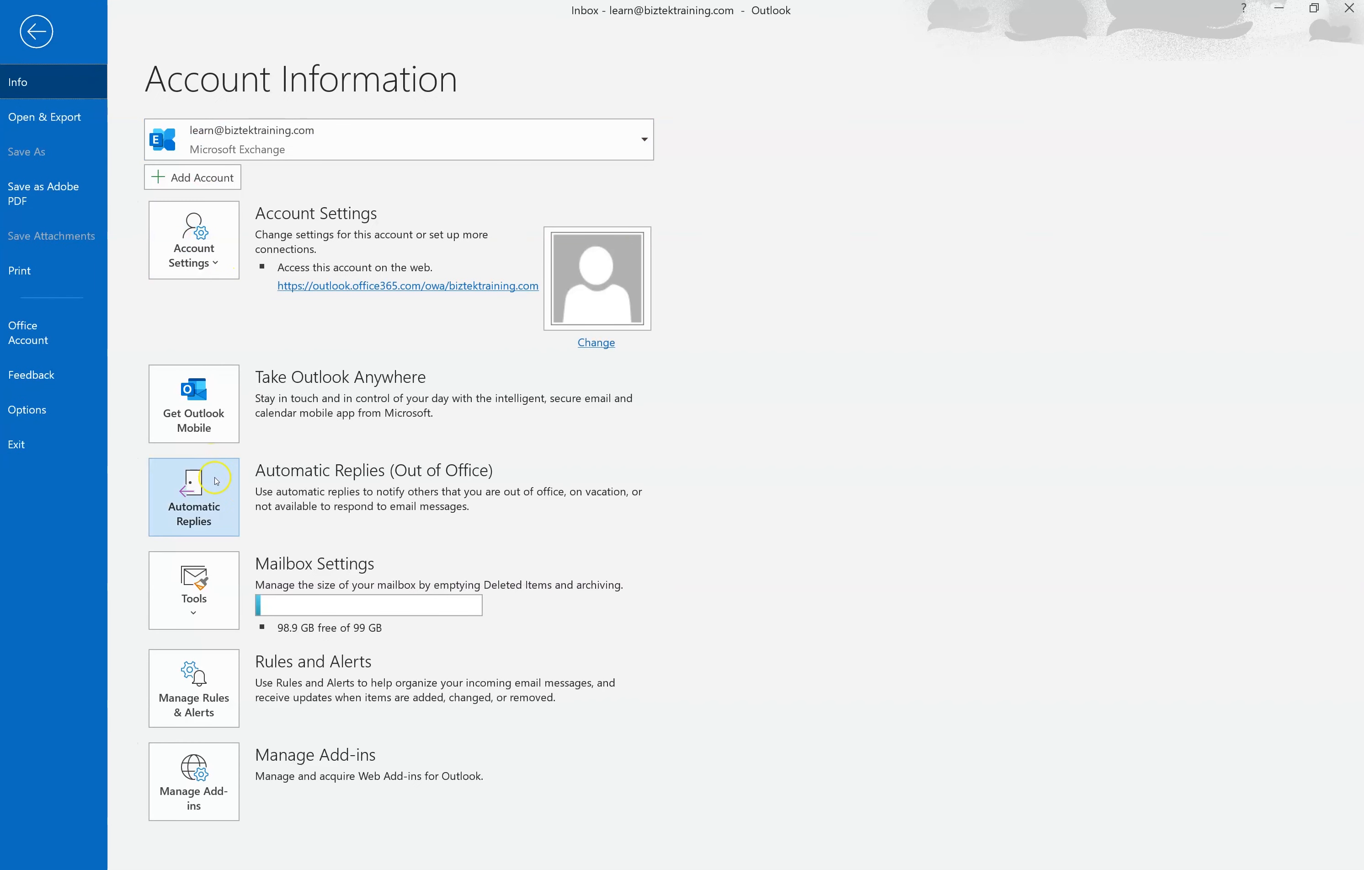
left_click(200, 503)
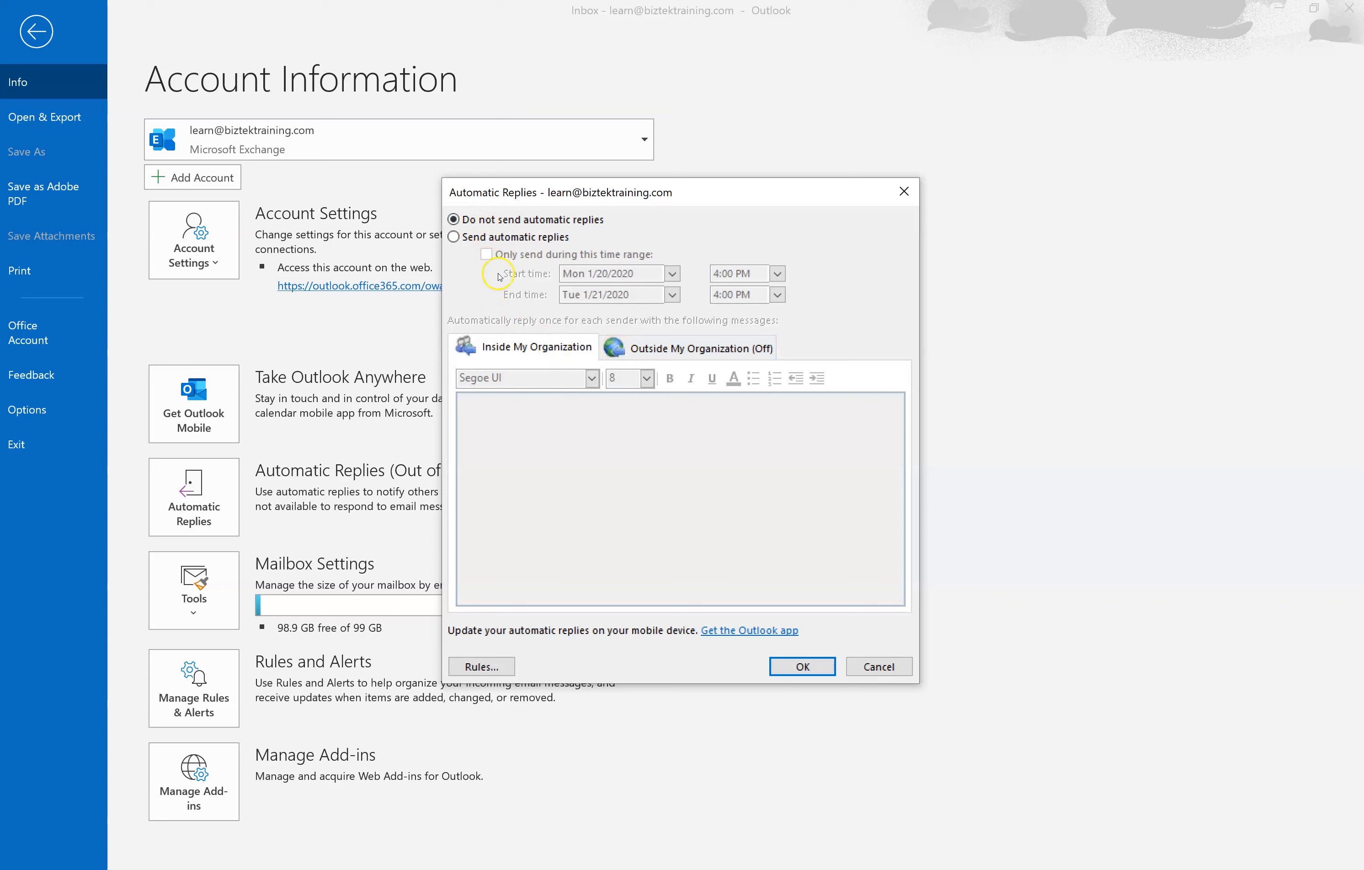
- Turn on automatic replies limited to a time range starting Tue 1/21/2020 at 12:00 AM
left_click(454, 236)
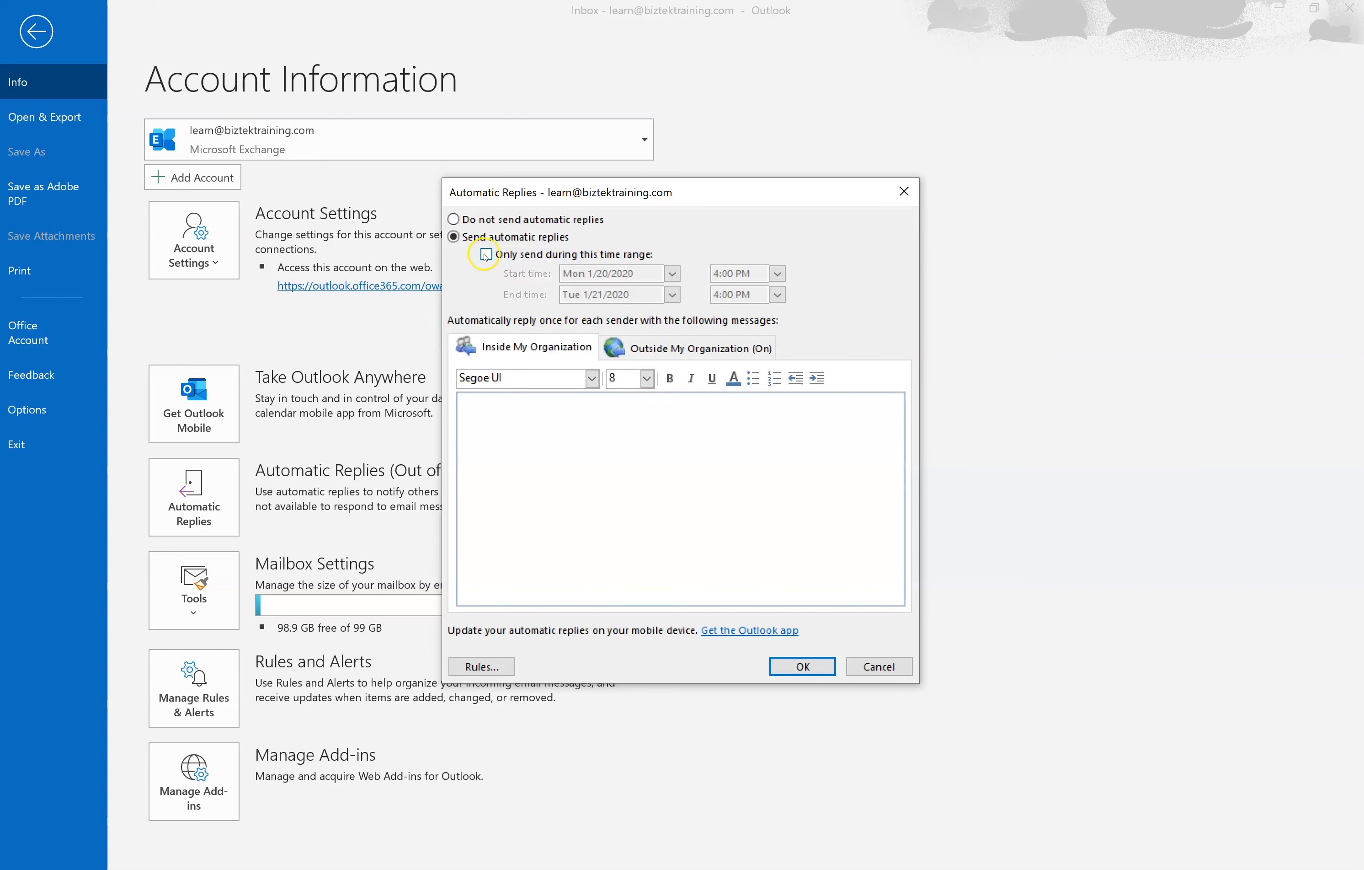
left_click(486, 254)
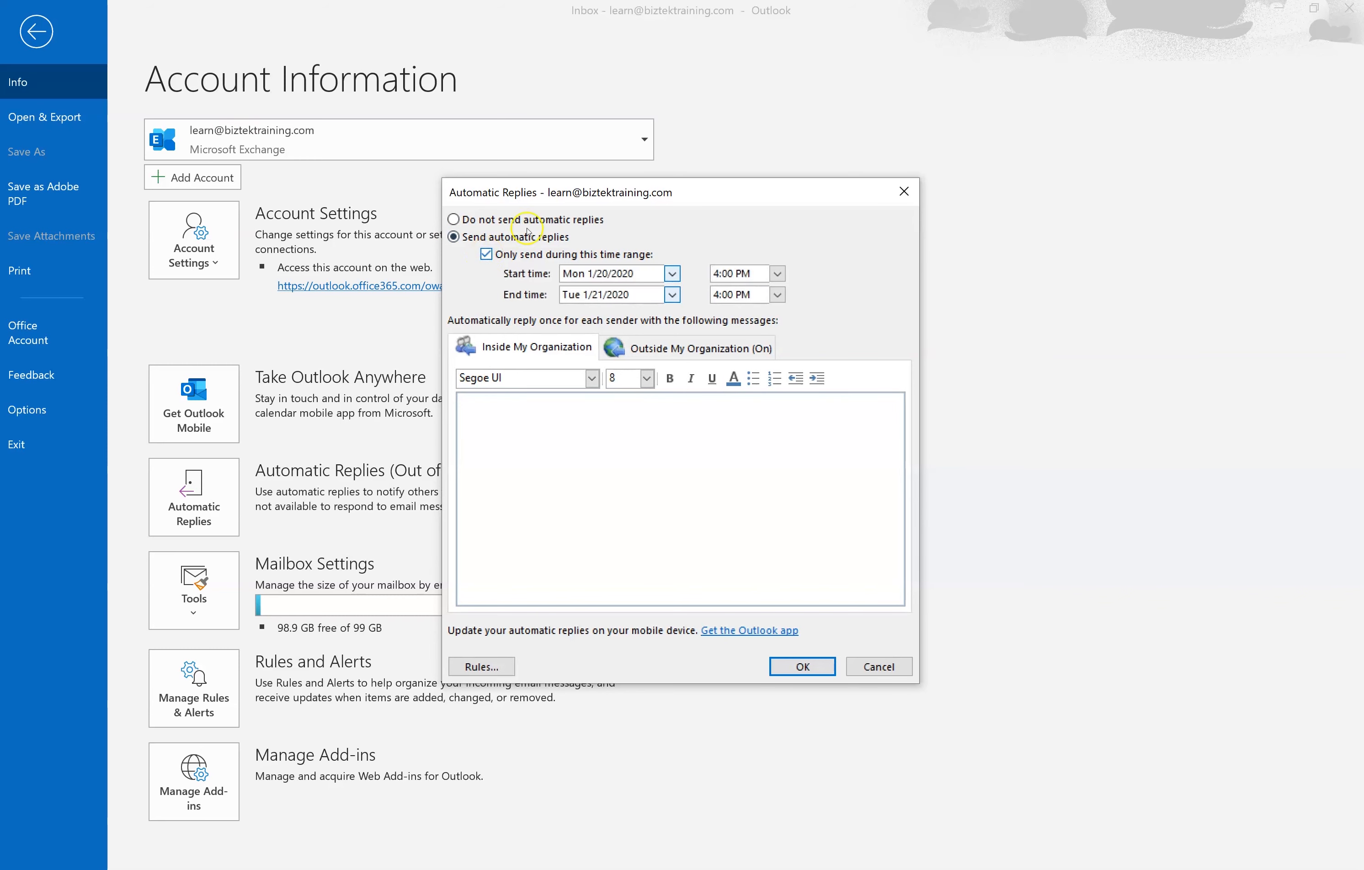
left_click(673, 274)
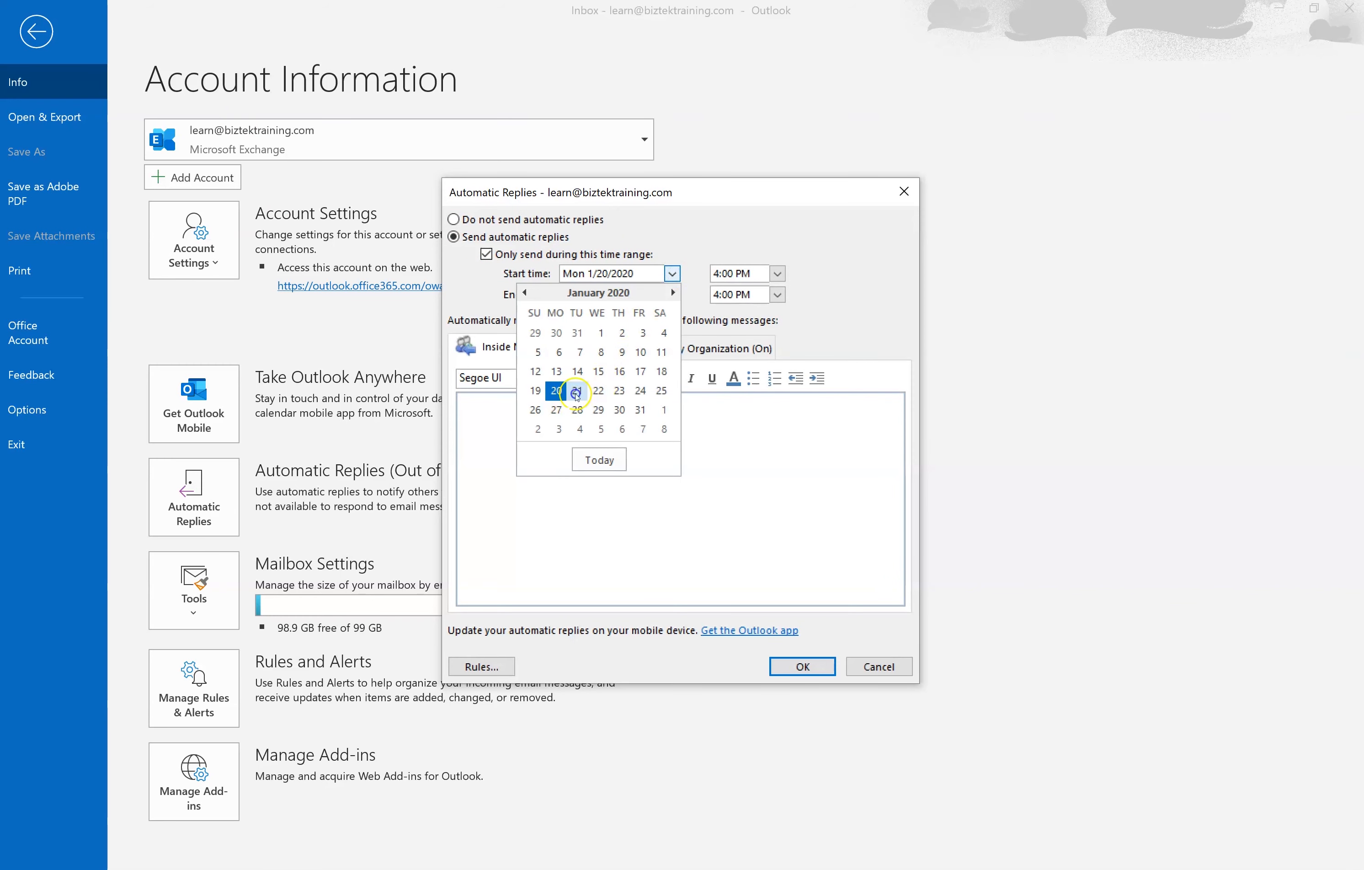
left_click(577, 390)
left_click(672, 294)
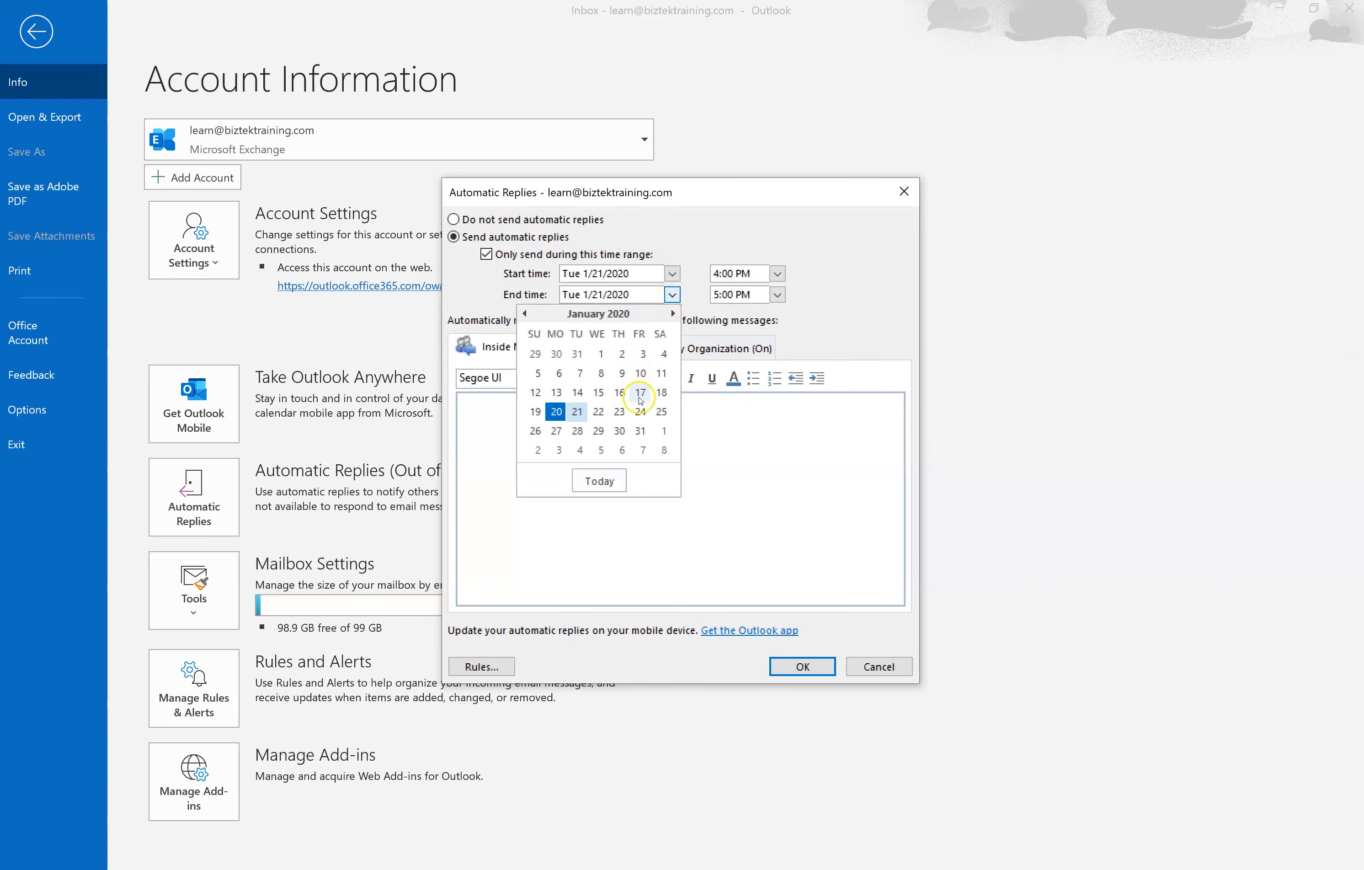
left_click(640, 411)
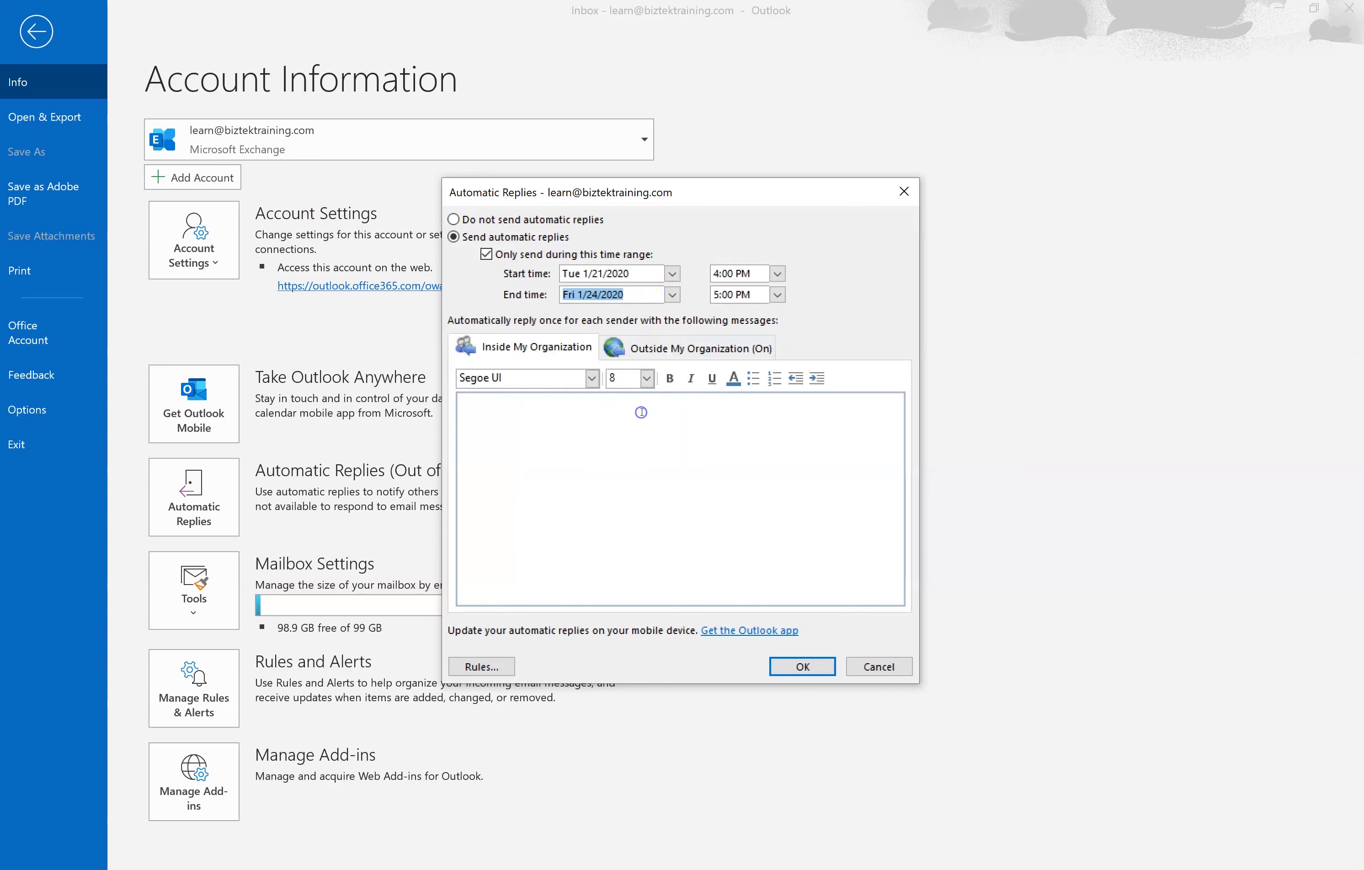
left_click(777, 274)
left_click_drag(777, 345, 778, 298)
left_click(744, 292)
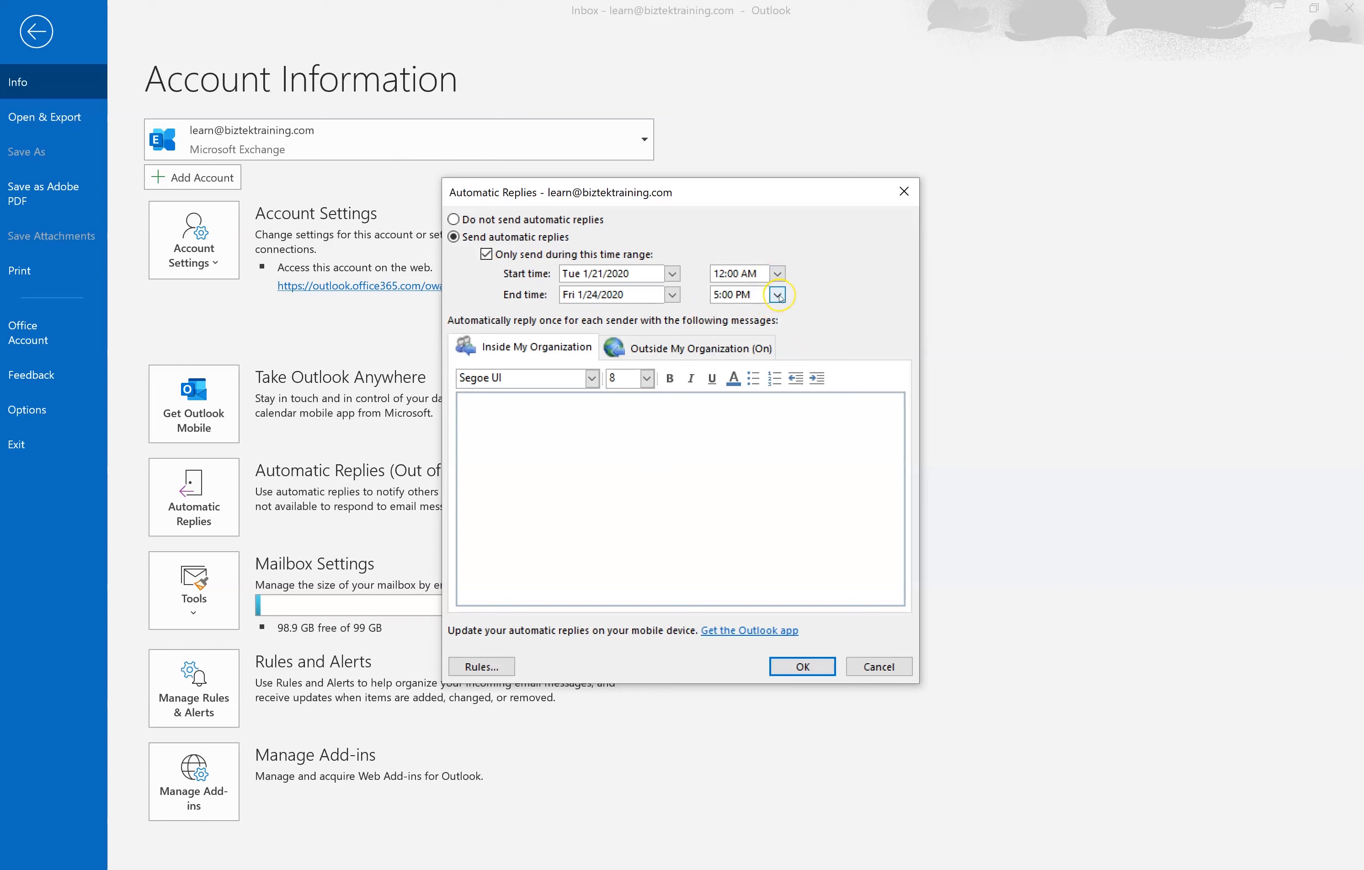
- Set the end of the reply period to Sun 1/26/2020 at 11:30 PM
left_click(778, 295)
left_click_drag(777, 351, 778, 387)
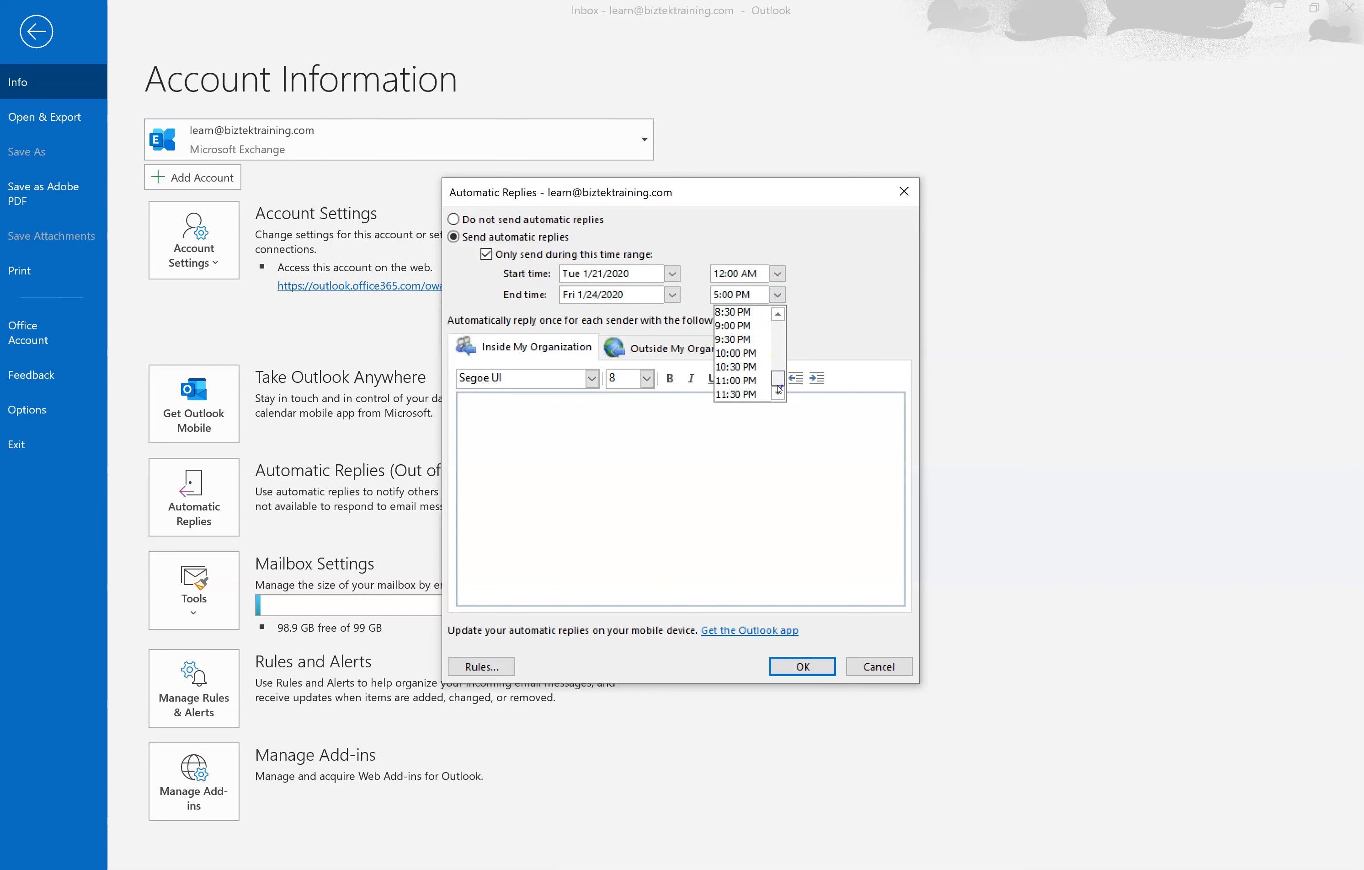
left_click(674, 295)
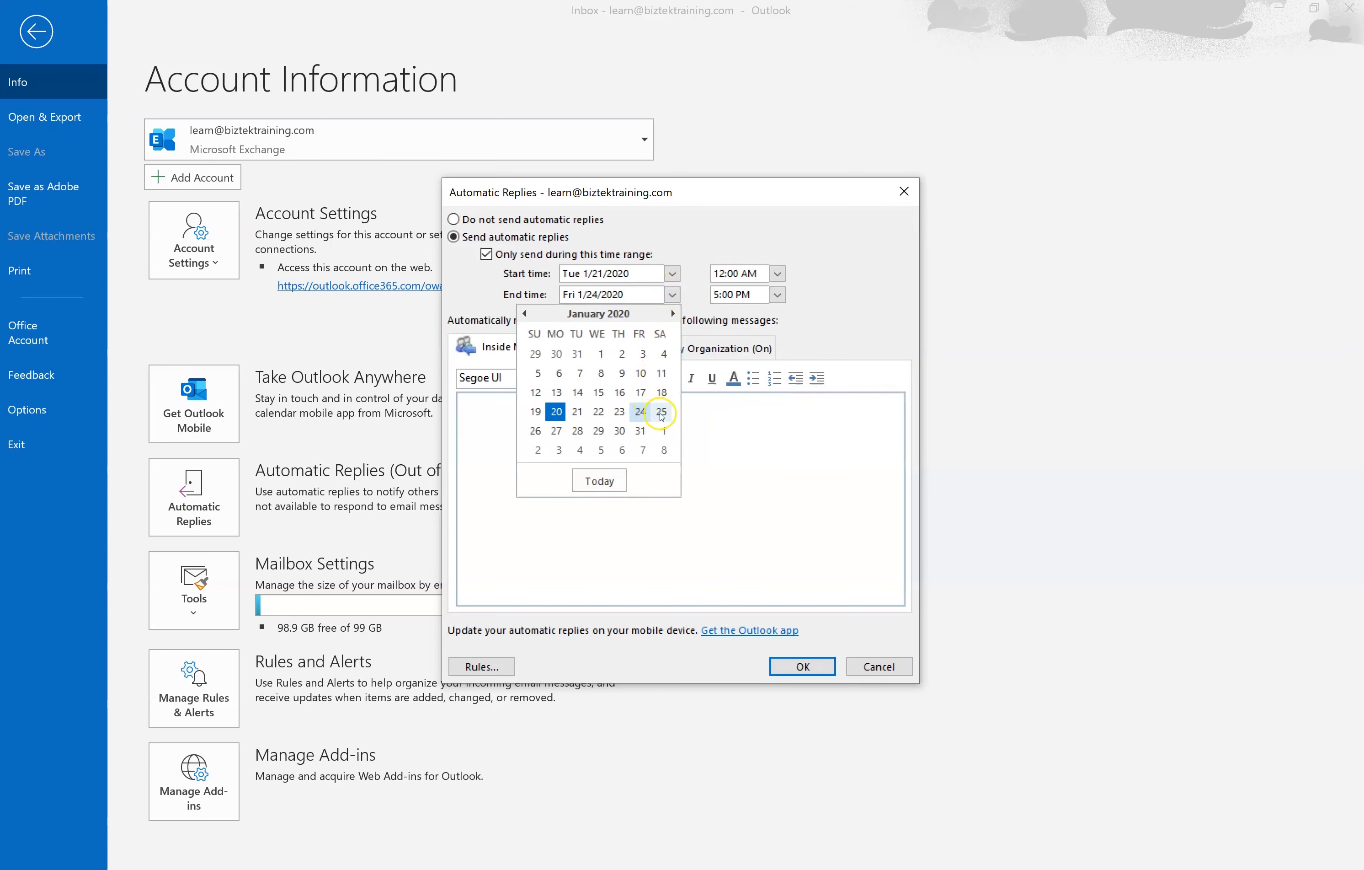
left_click(556, 431)
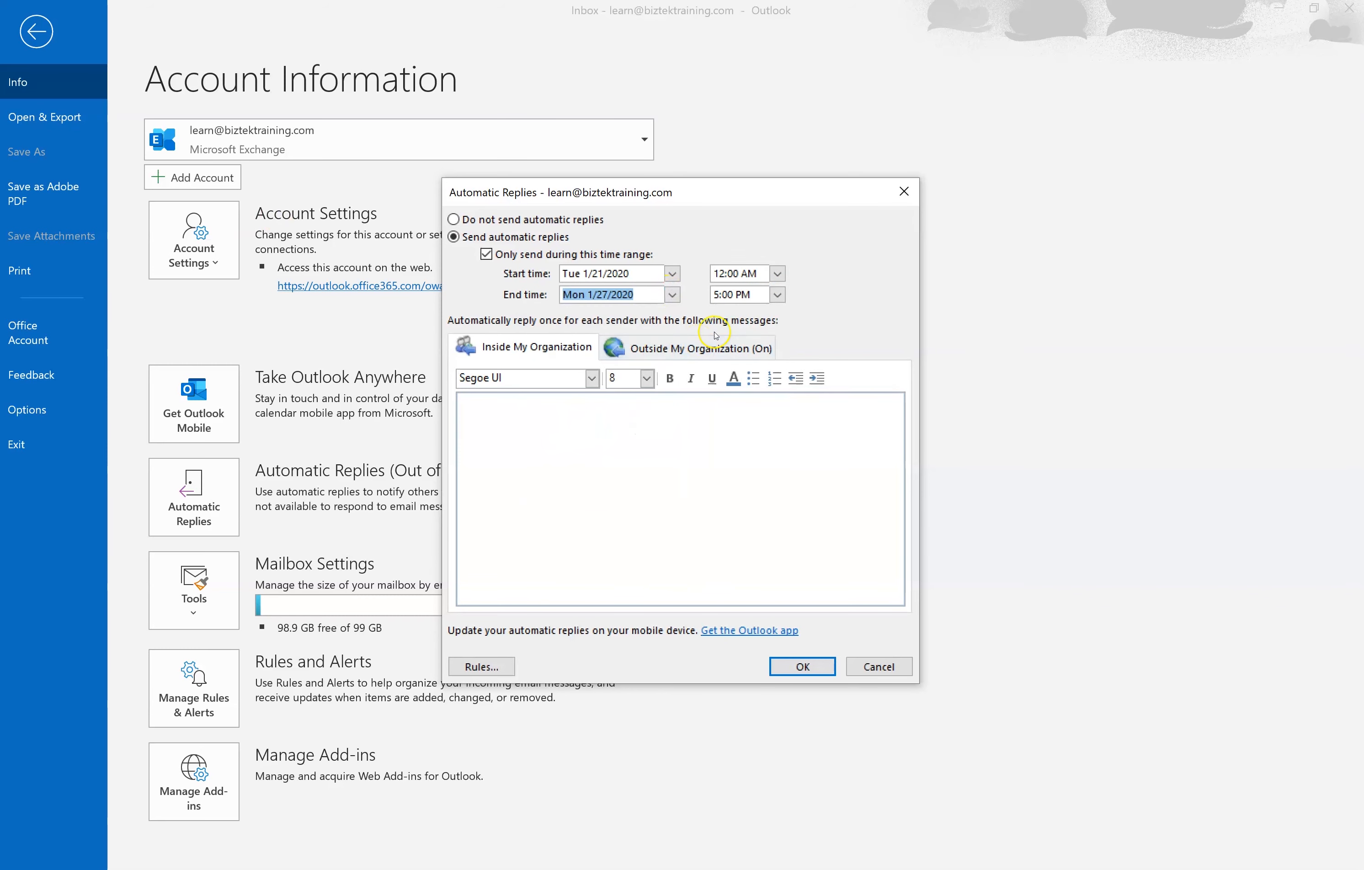
left_click(673, 294)
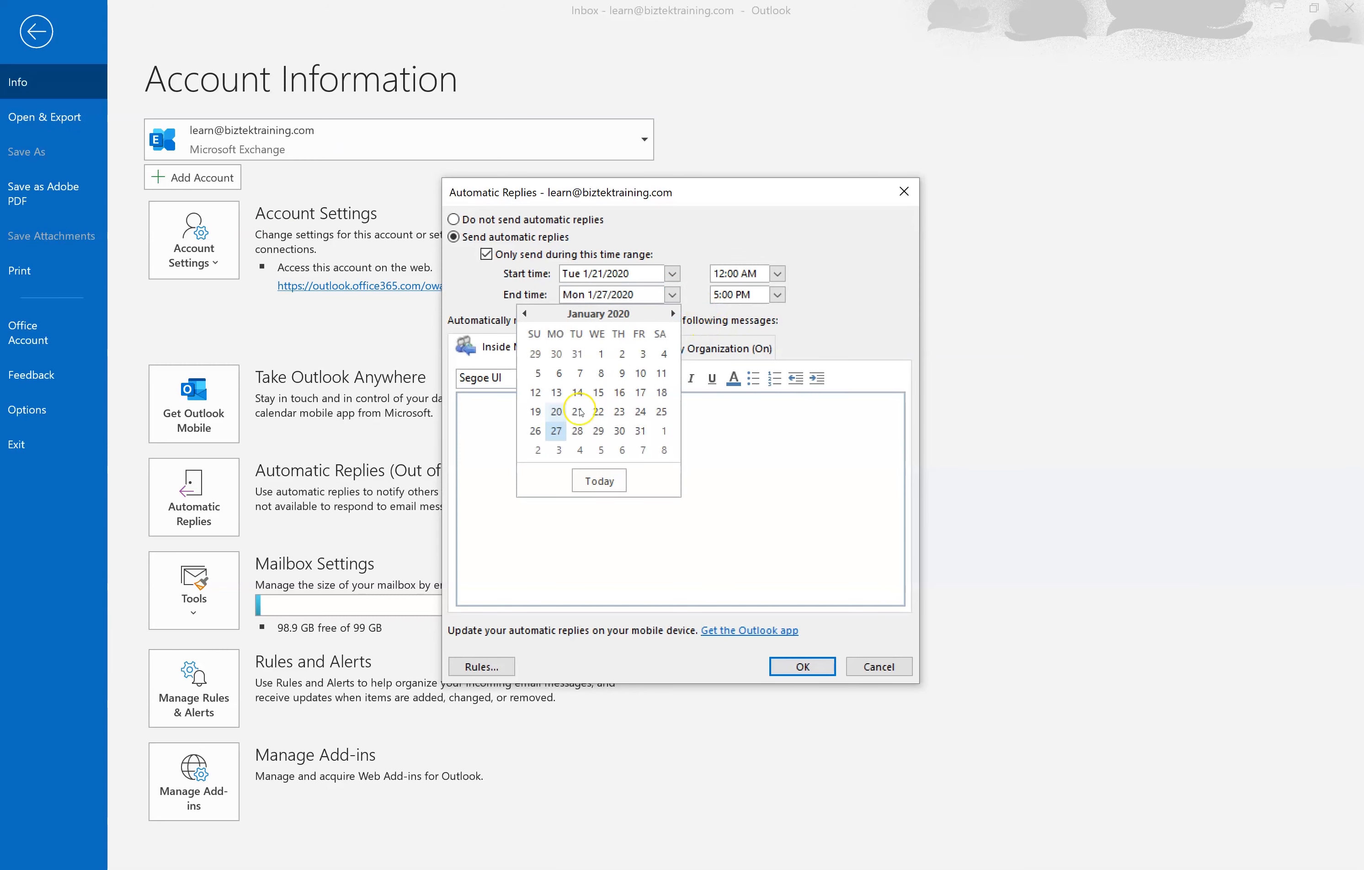
left_click(540, 439)
left_click(777, 295)
left_click(779, 376)
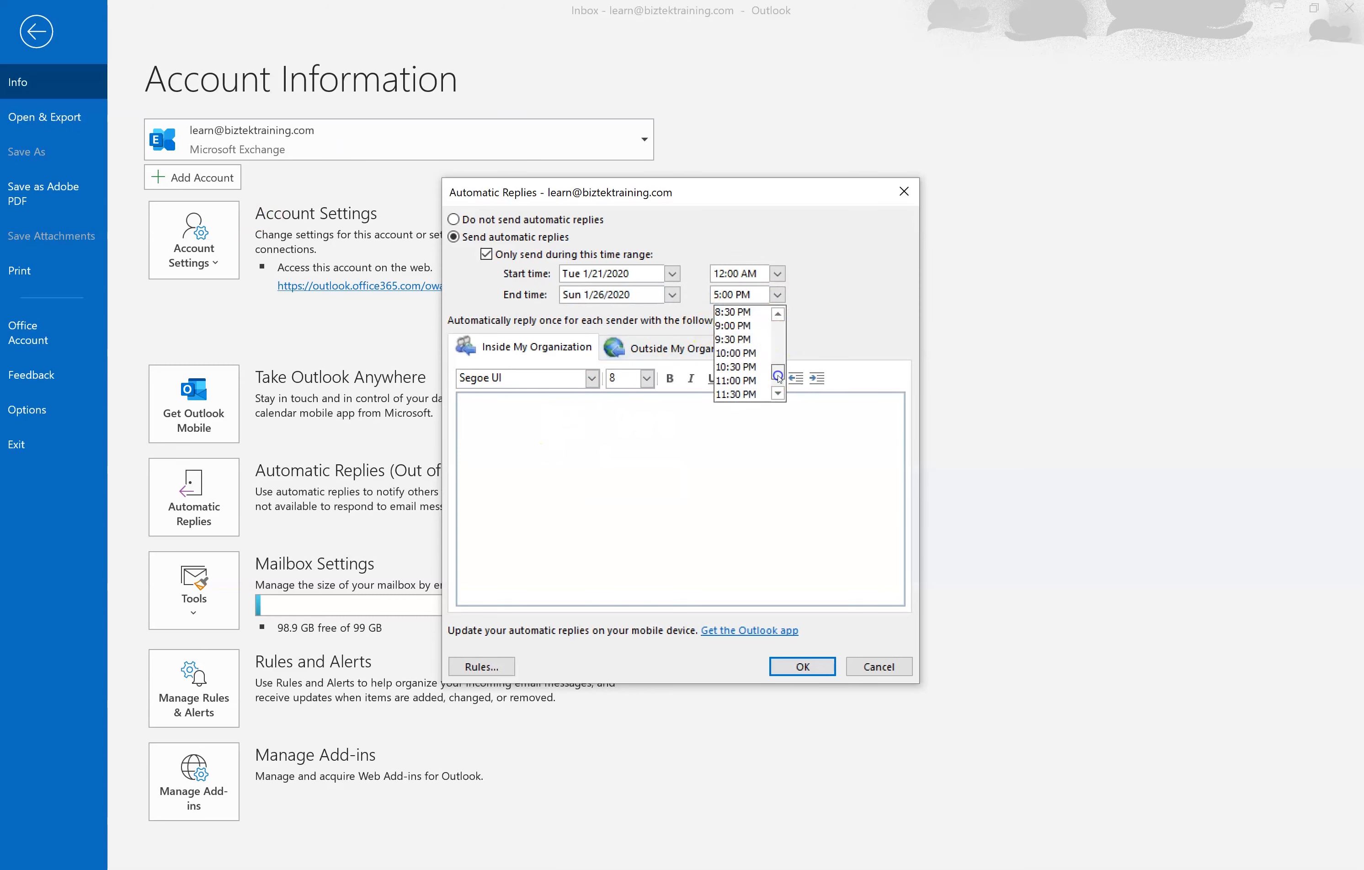
left_click(738, 394)
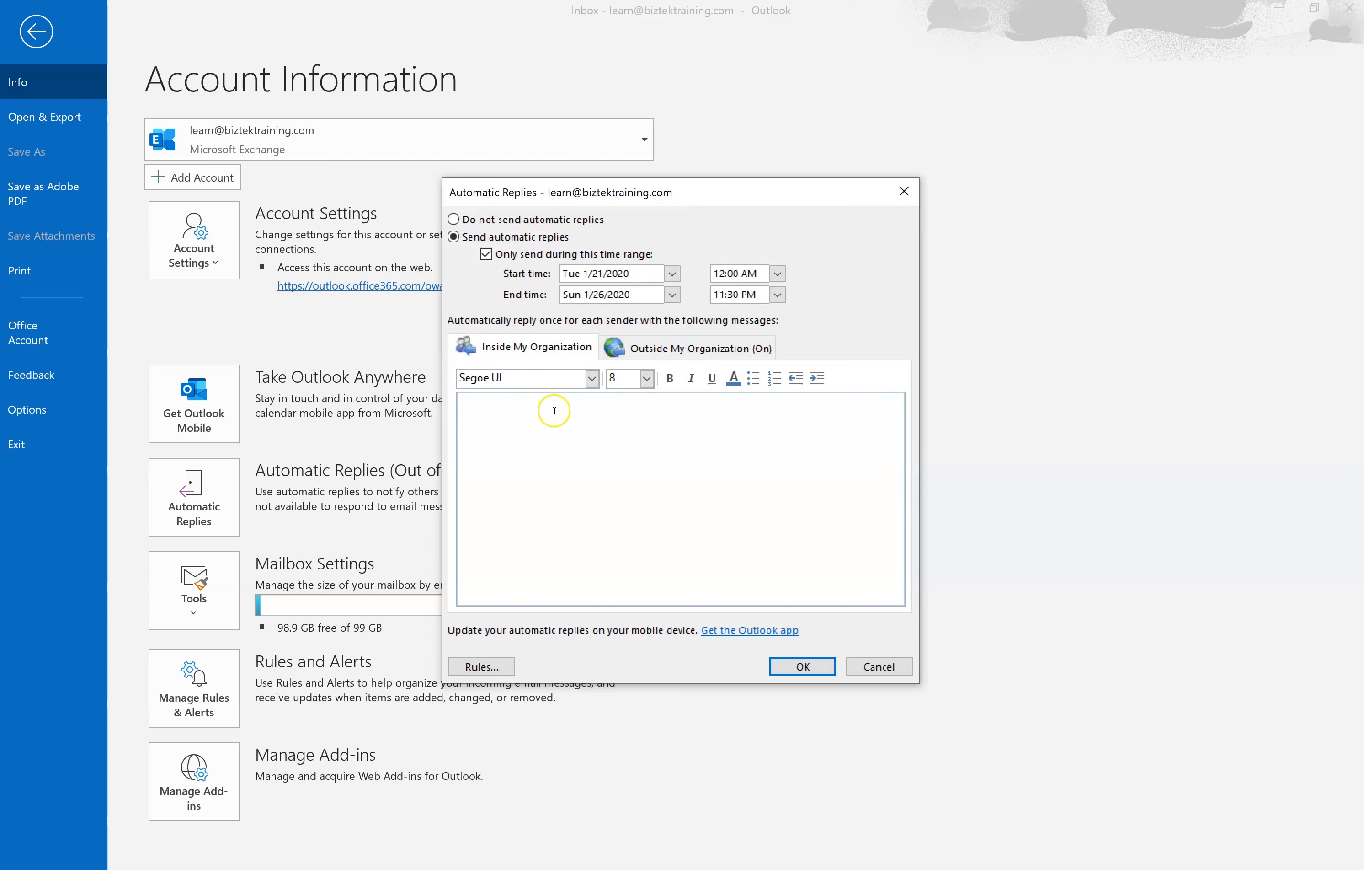
- Write the internal reply: 'I will be out of the office for the week and will reply next week.'
left_click(530, 426)
type("I am")
key("BackSpace")
key("BackSpace")
key("BackSpace")
type("will be out of the office for")
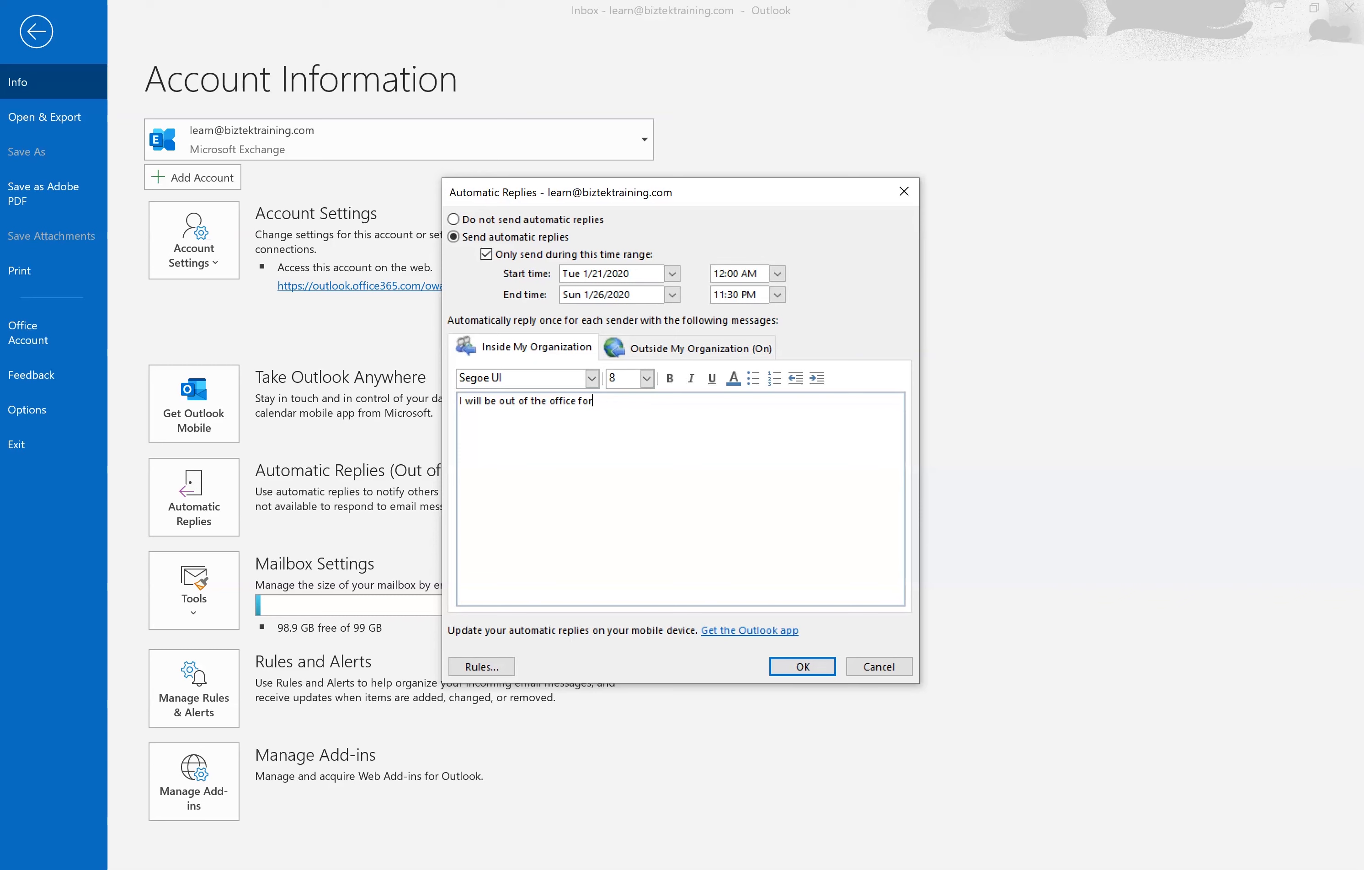
type(" the week and will follow up and reply next week ")
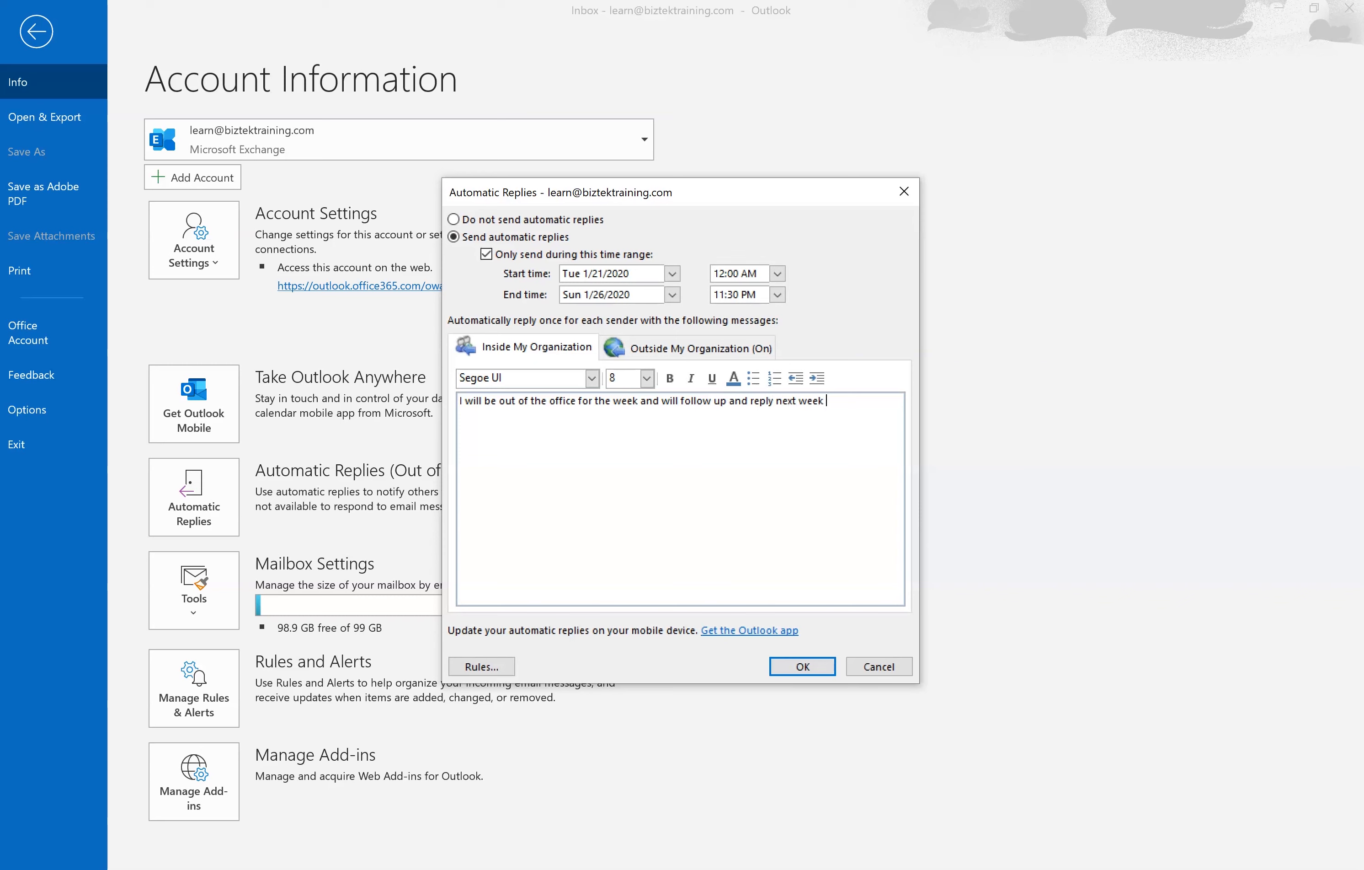
type("when I return on Monday 1/27.")
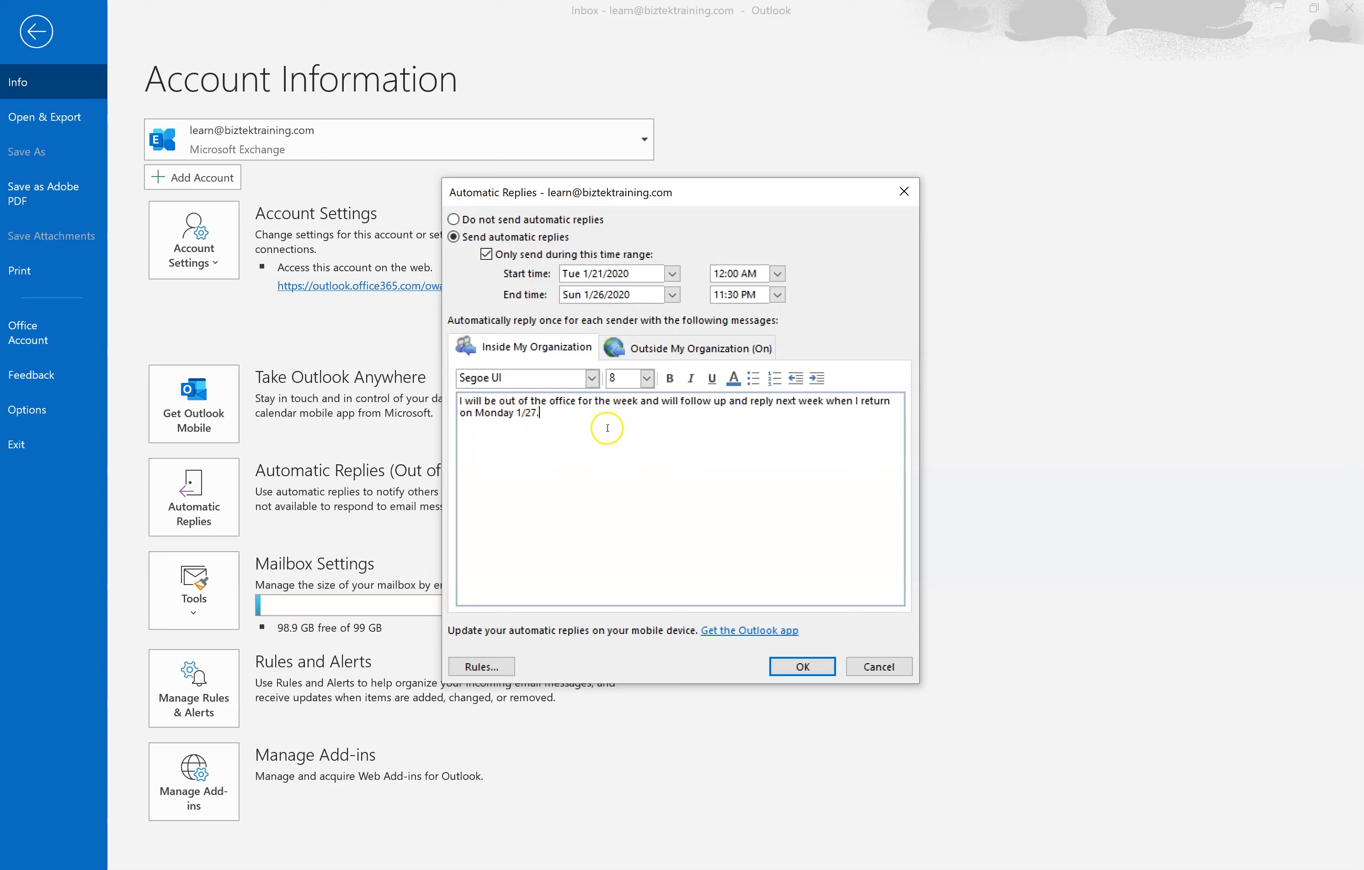
- Write the external reply: on vacation Tues 1/21 - Fri 1/24, back Monday 1/27, plus an urgent-contact phone number and email
left_click(650, 349)
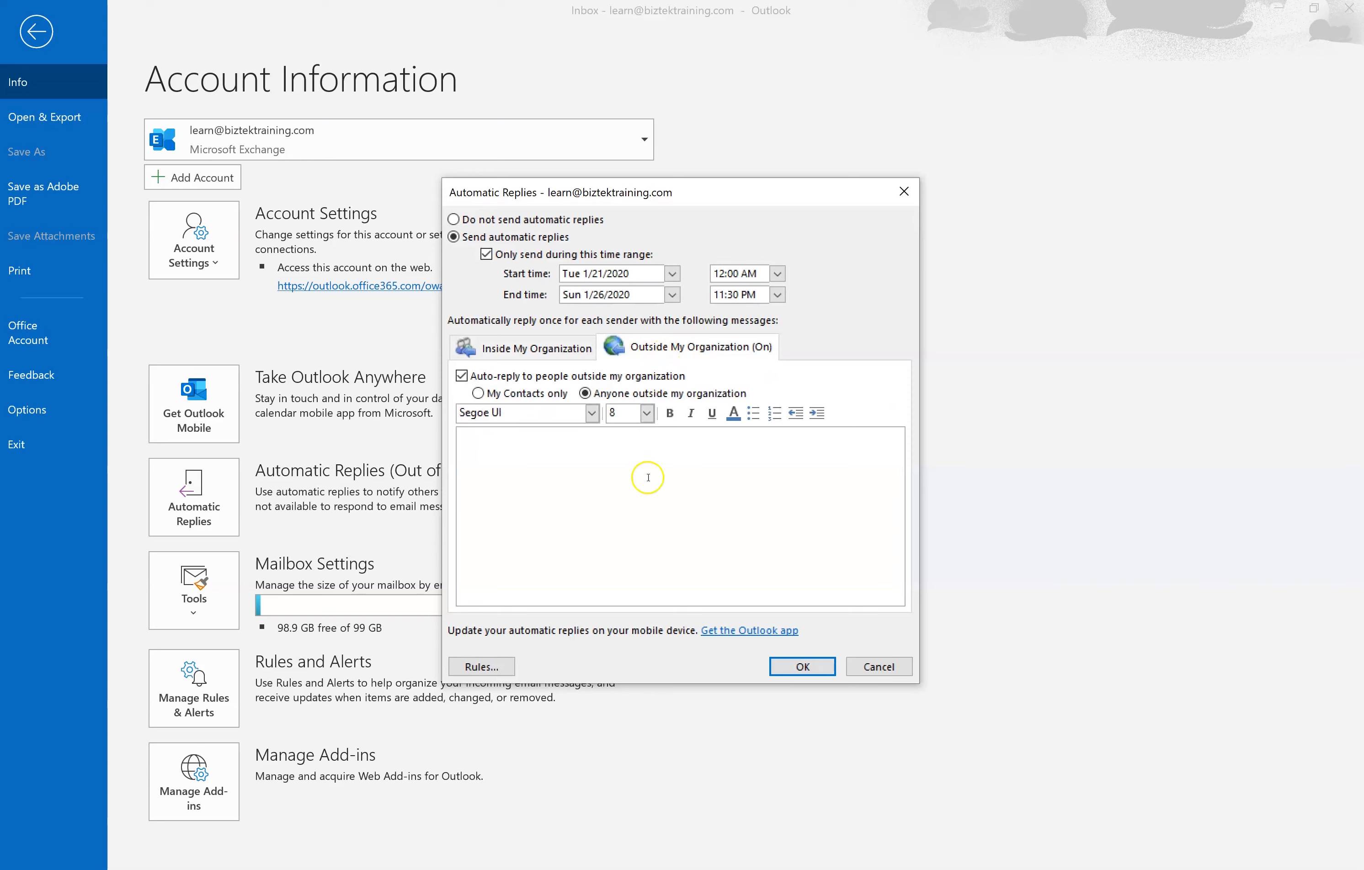
left_click(696, 464)
type("I will be out of the office on vacation")
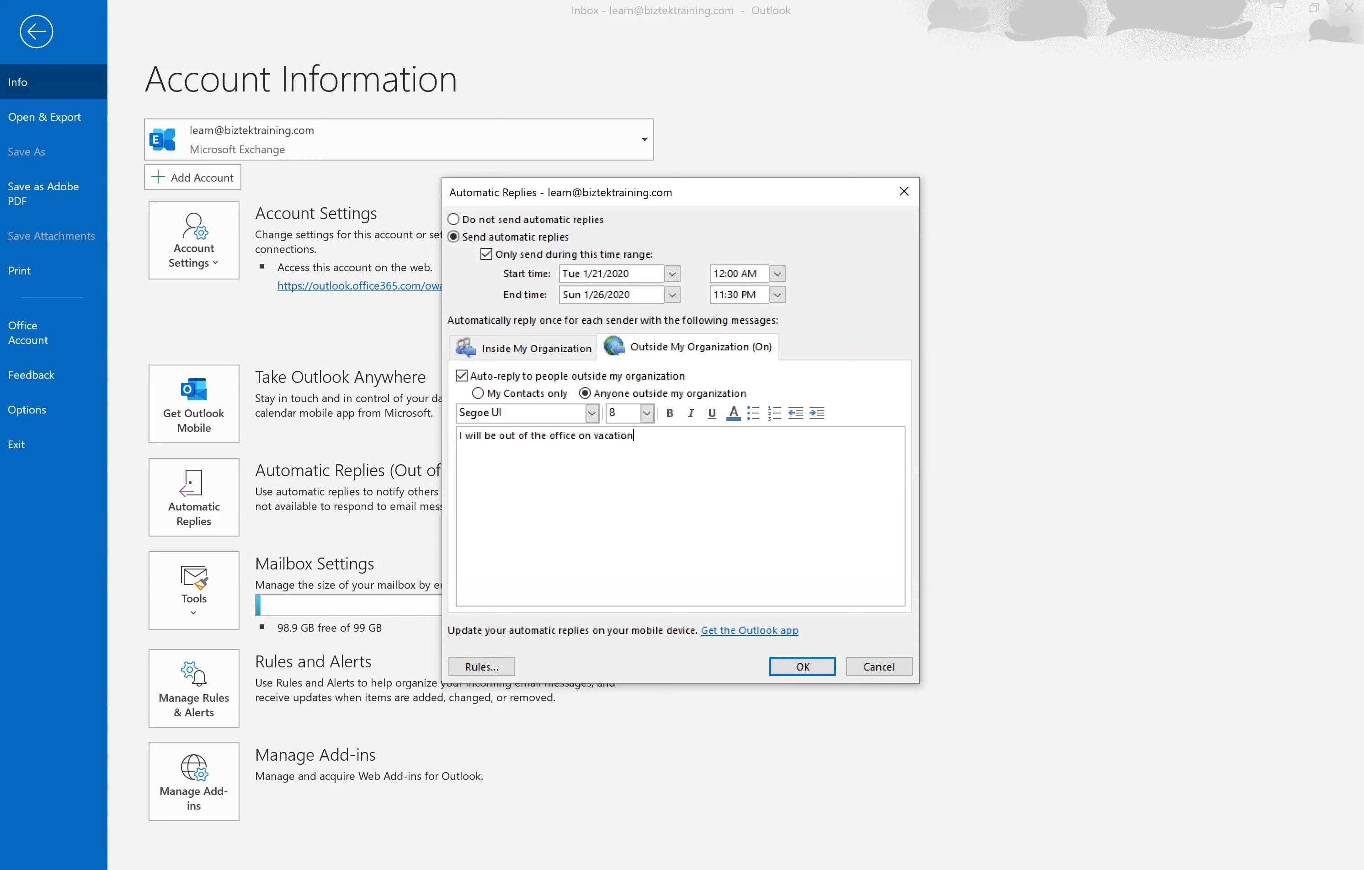
type(" from Tues 1/21 - Fri 1/2")
type("4")
type(".  I wil Ire")
type("l retu")
type("rn to ")
type("the office ")
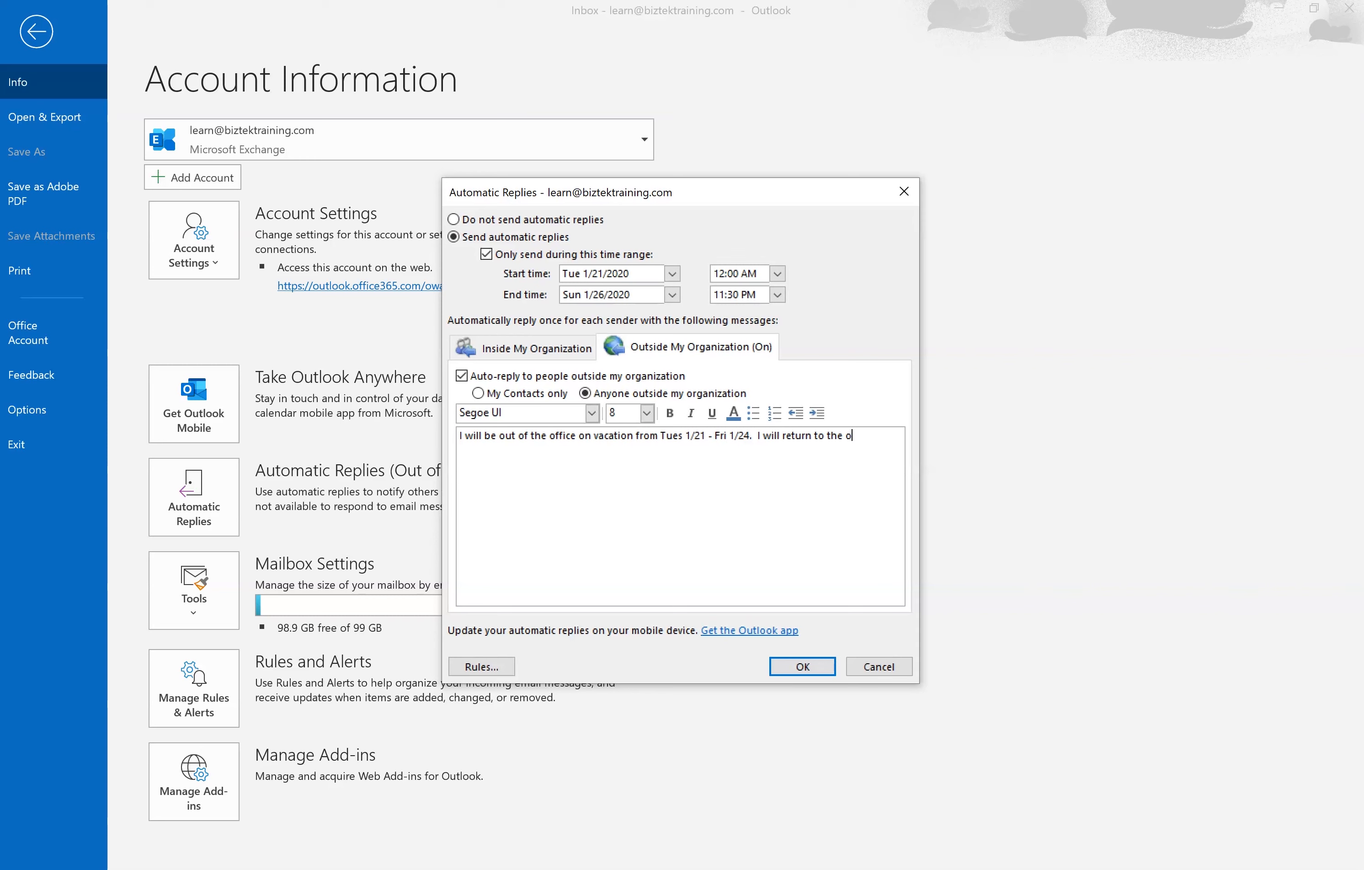
type("on Monday ")
type("1/2")
type("7 and will r")
key("BackSpace")
type("be resp")
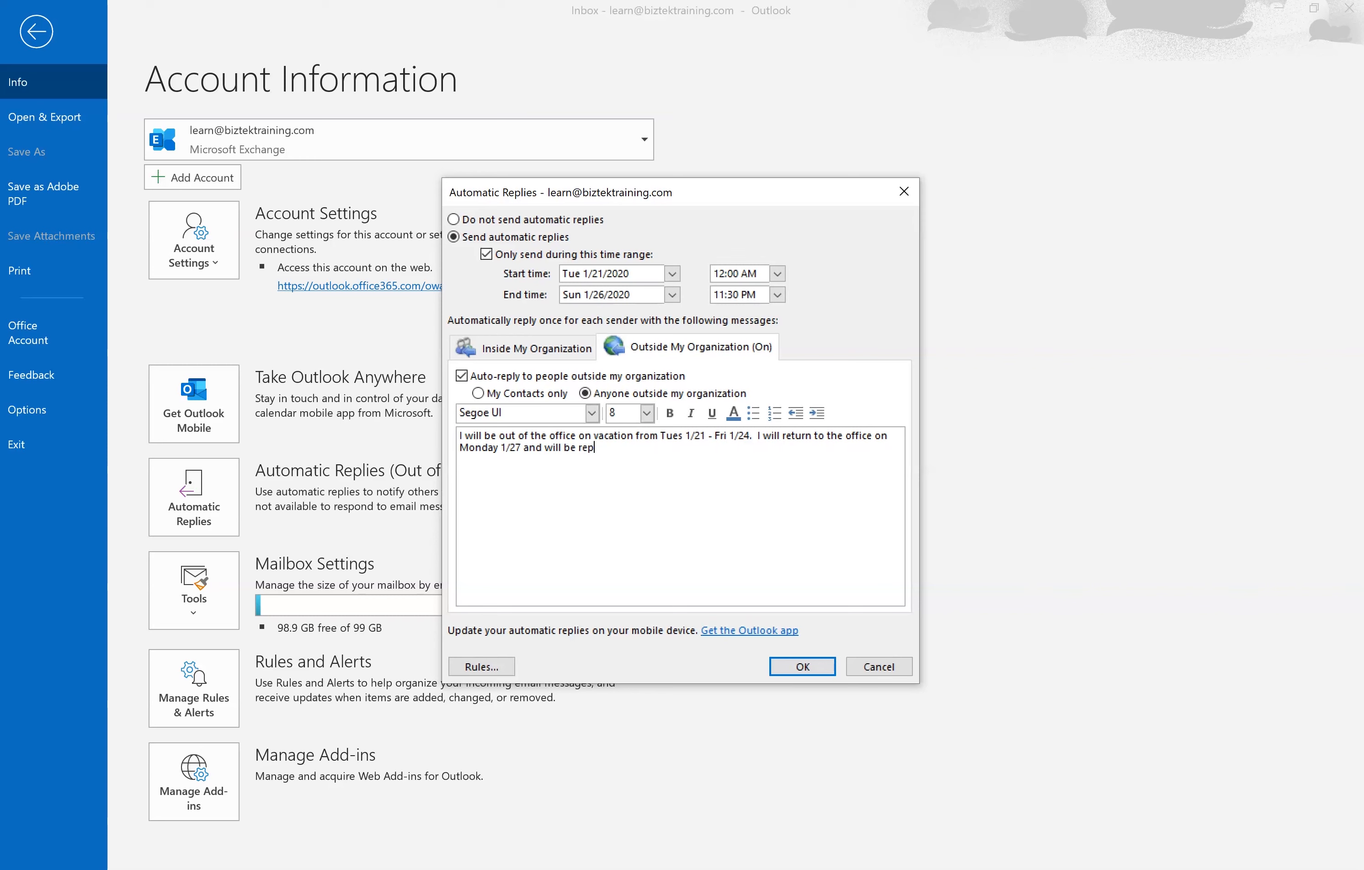
type("onding to emails at that time.  ")
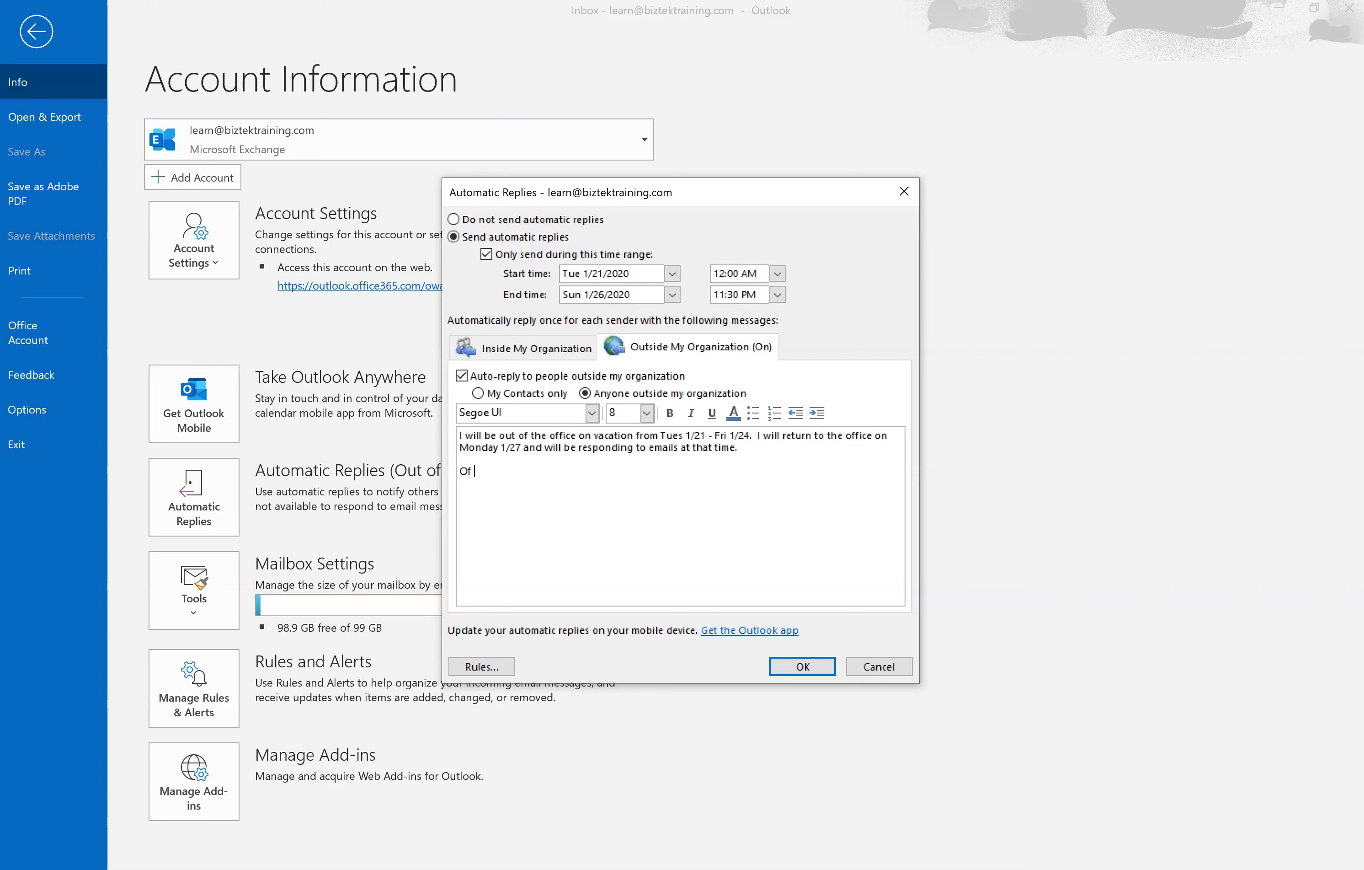
type("If tjhis i")
key("BackSpace")
key("BackSpace")
key("BackSpace")
type("his is an urgent matter, please call 555-555")
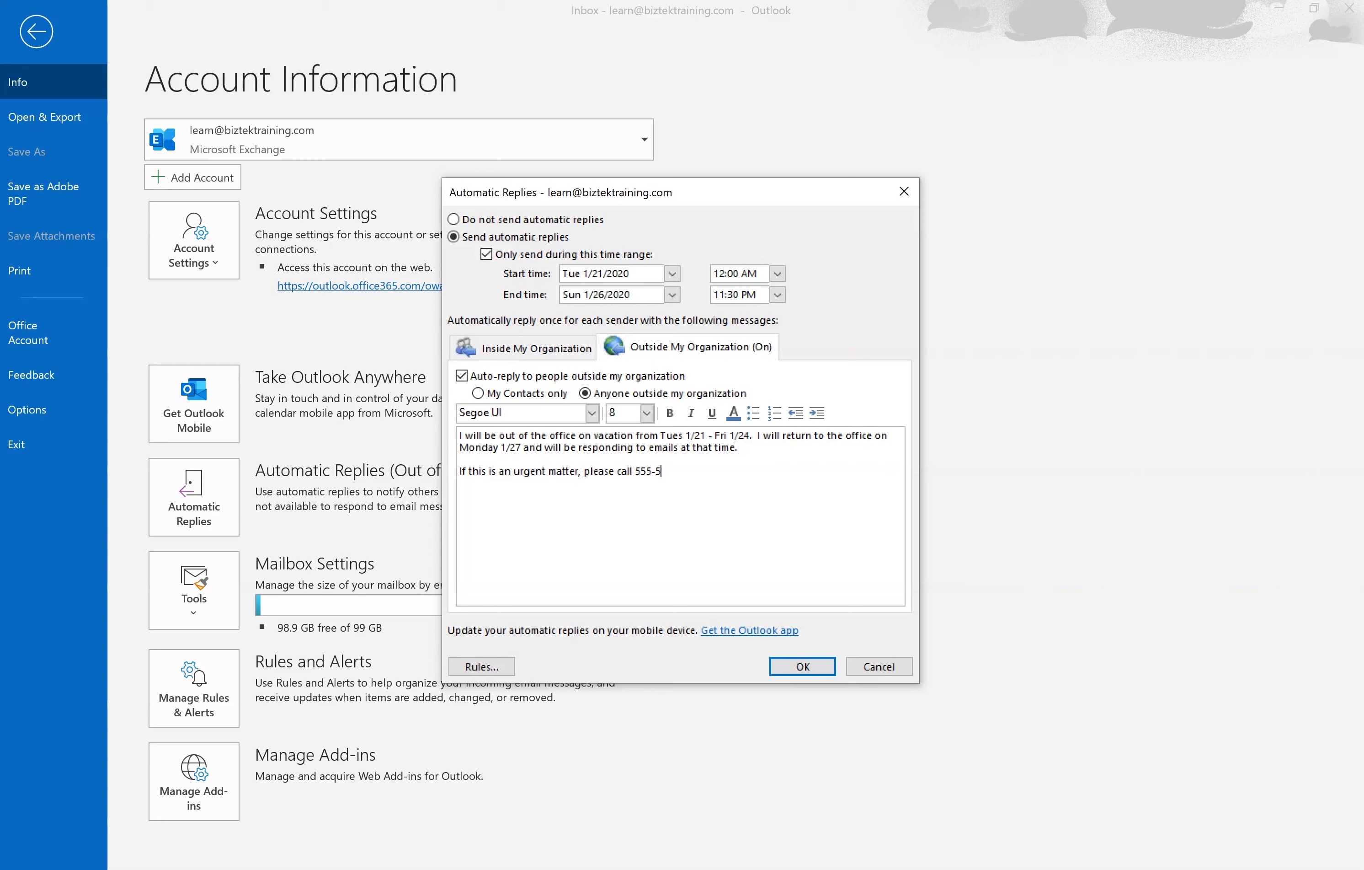
type("-5555 or email someone@mycompany.com")
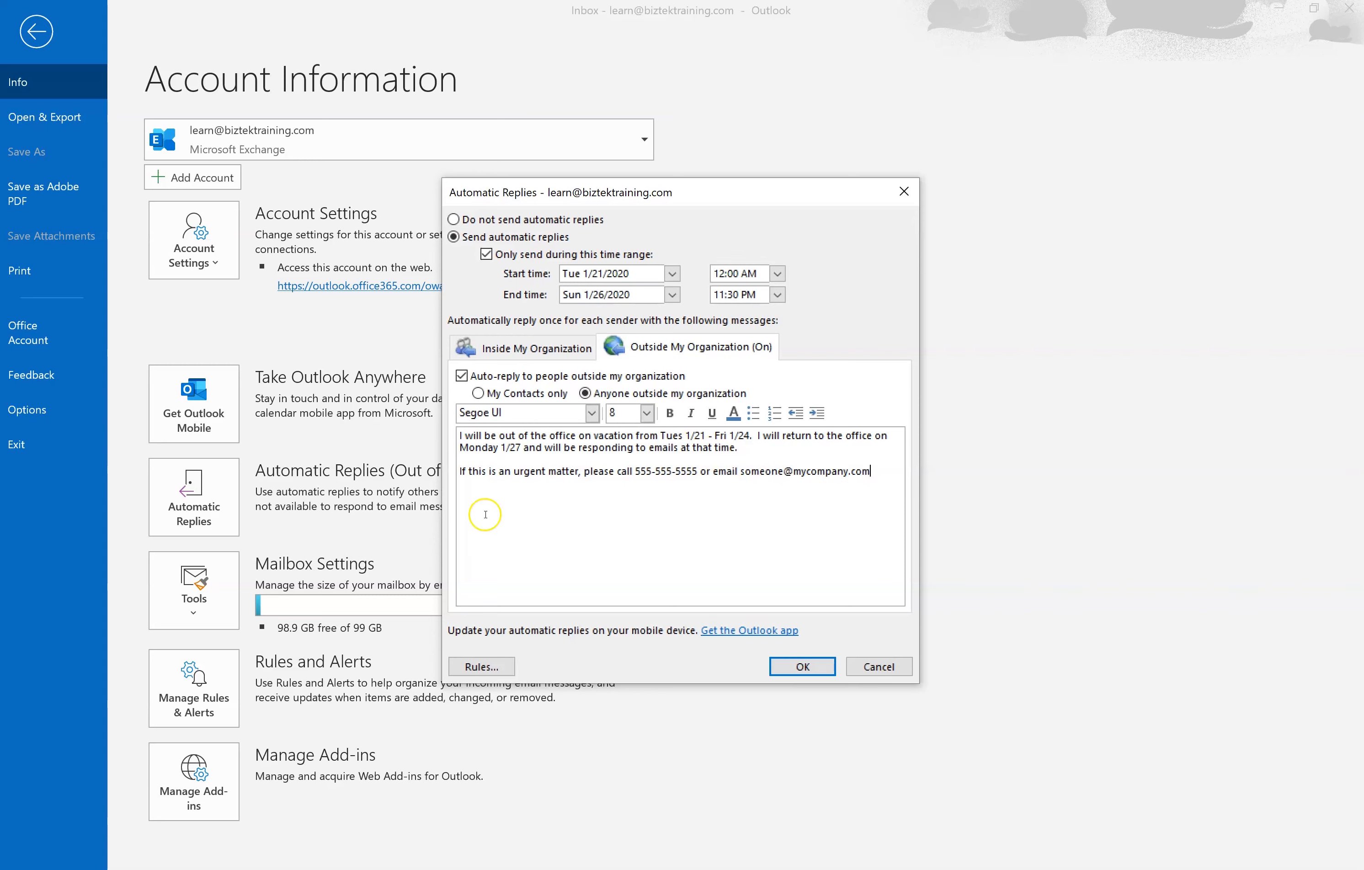
- Save the automatic reply settings and reopen them to check what was kept
left_click(797, 661)
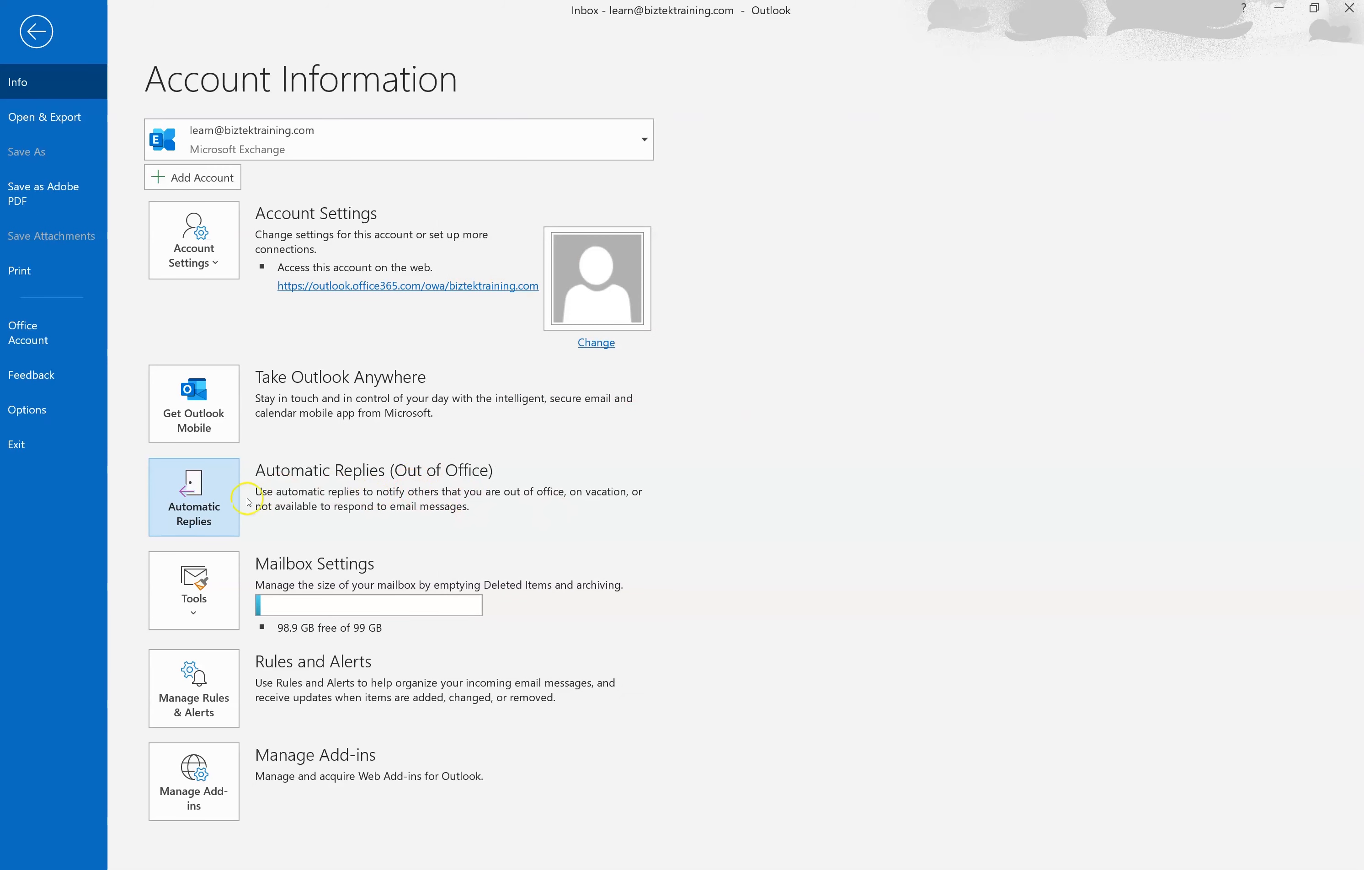
left_click(192, 498)
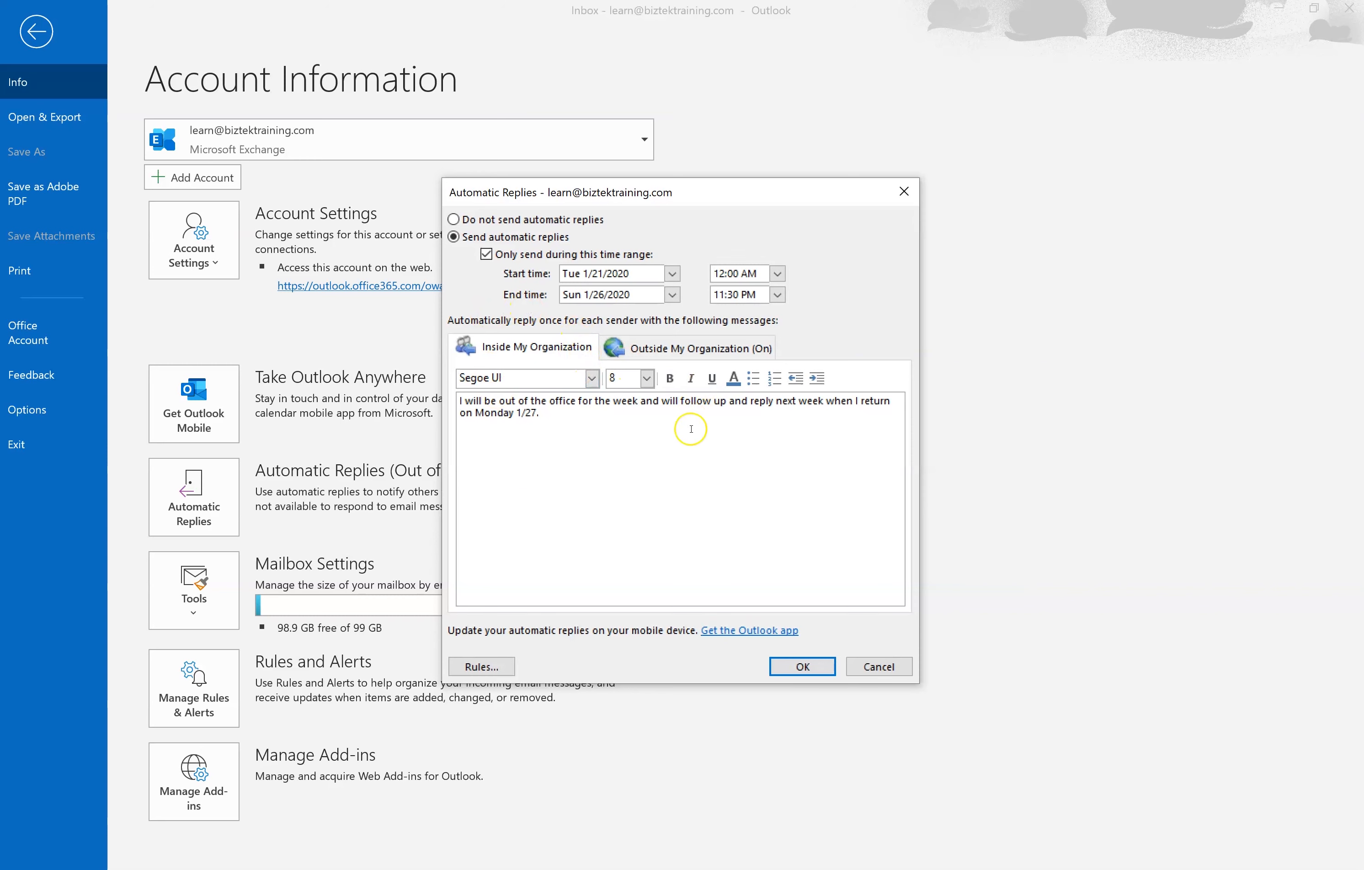
- Switch automatic replies to Do not send, save, and reopen the settings
left_click(454, 220)
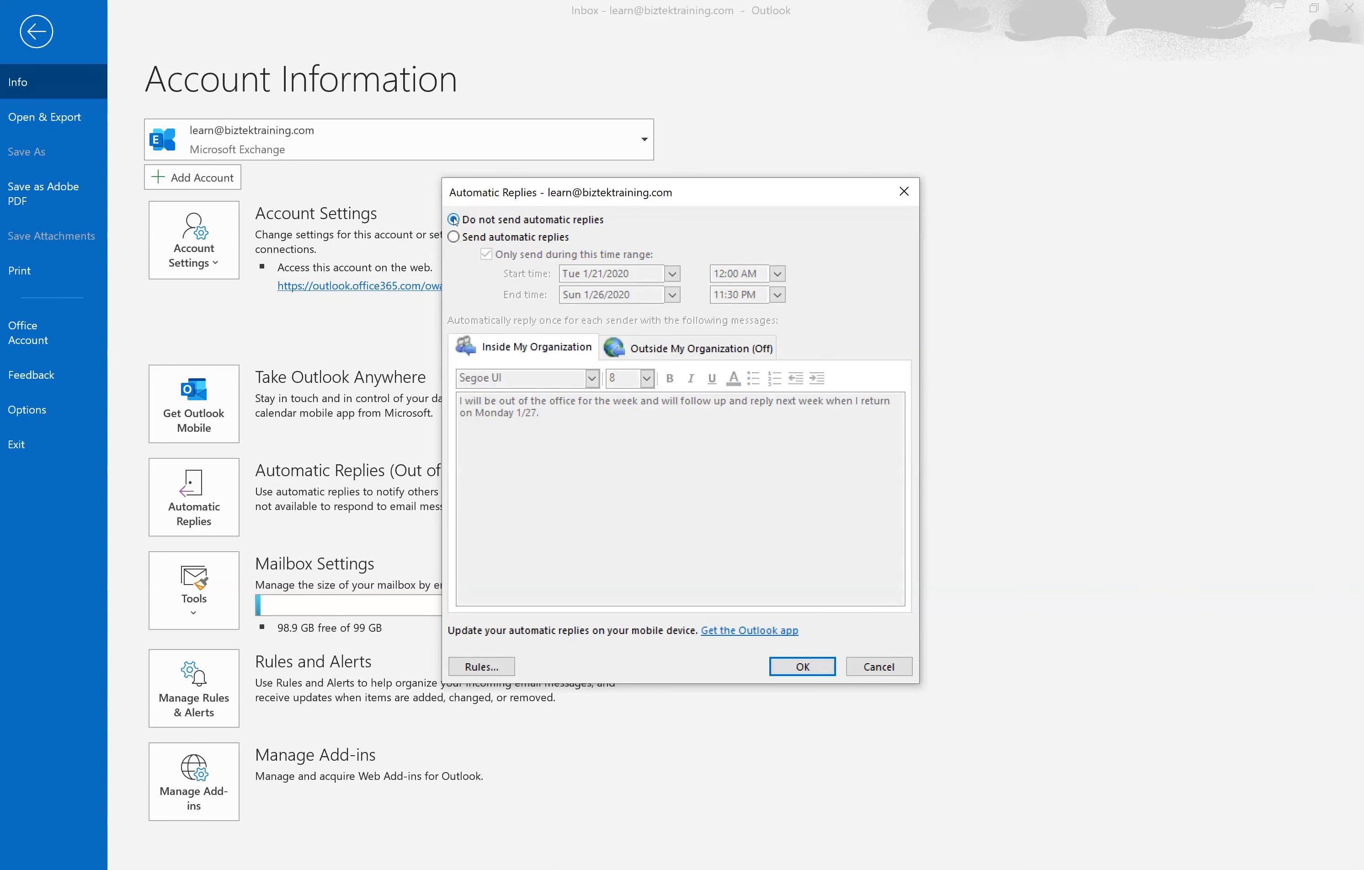
left_click(803, 666)
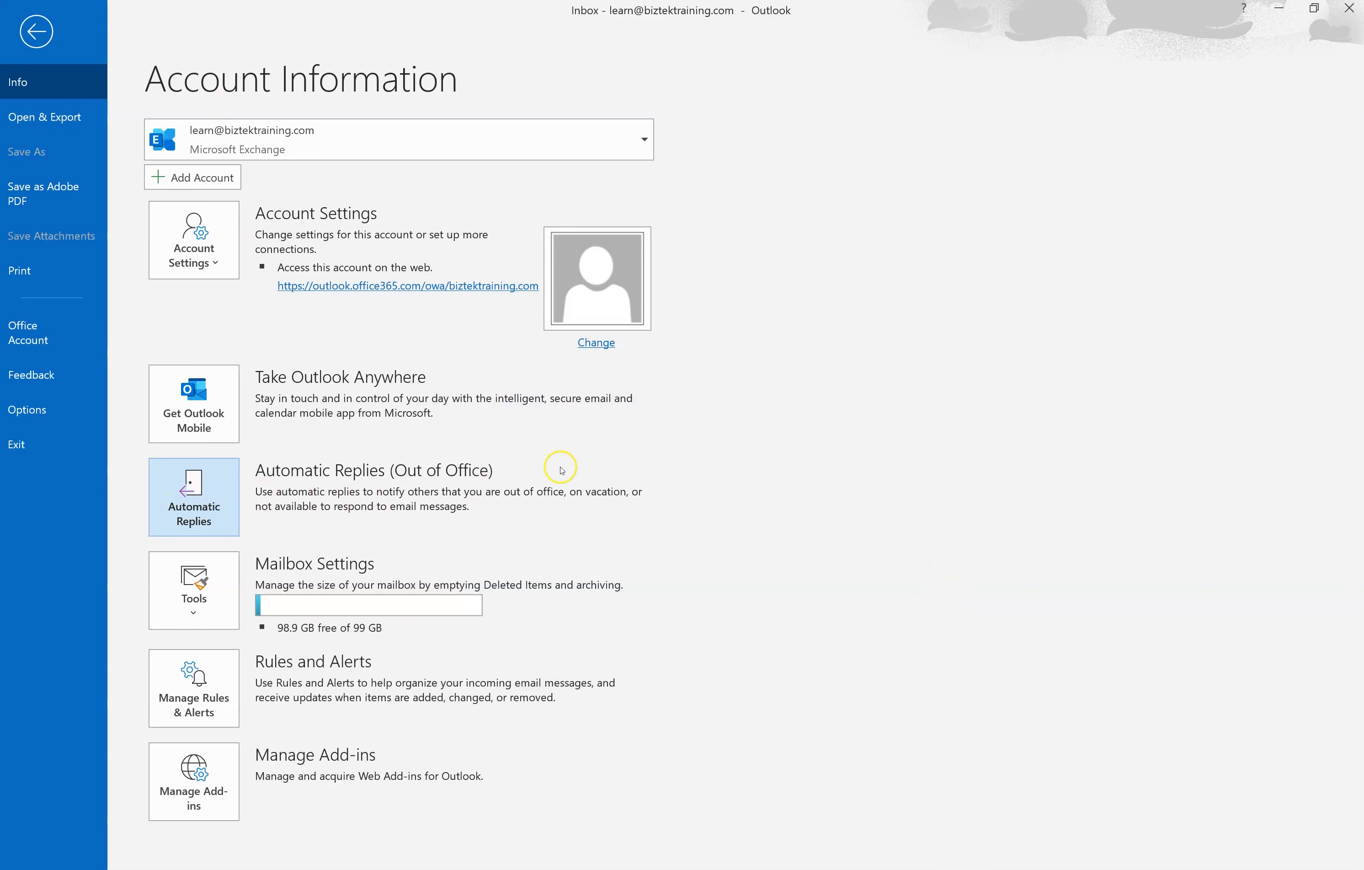
left_click(202, 486)
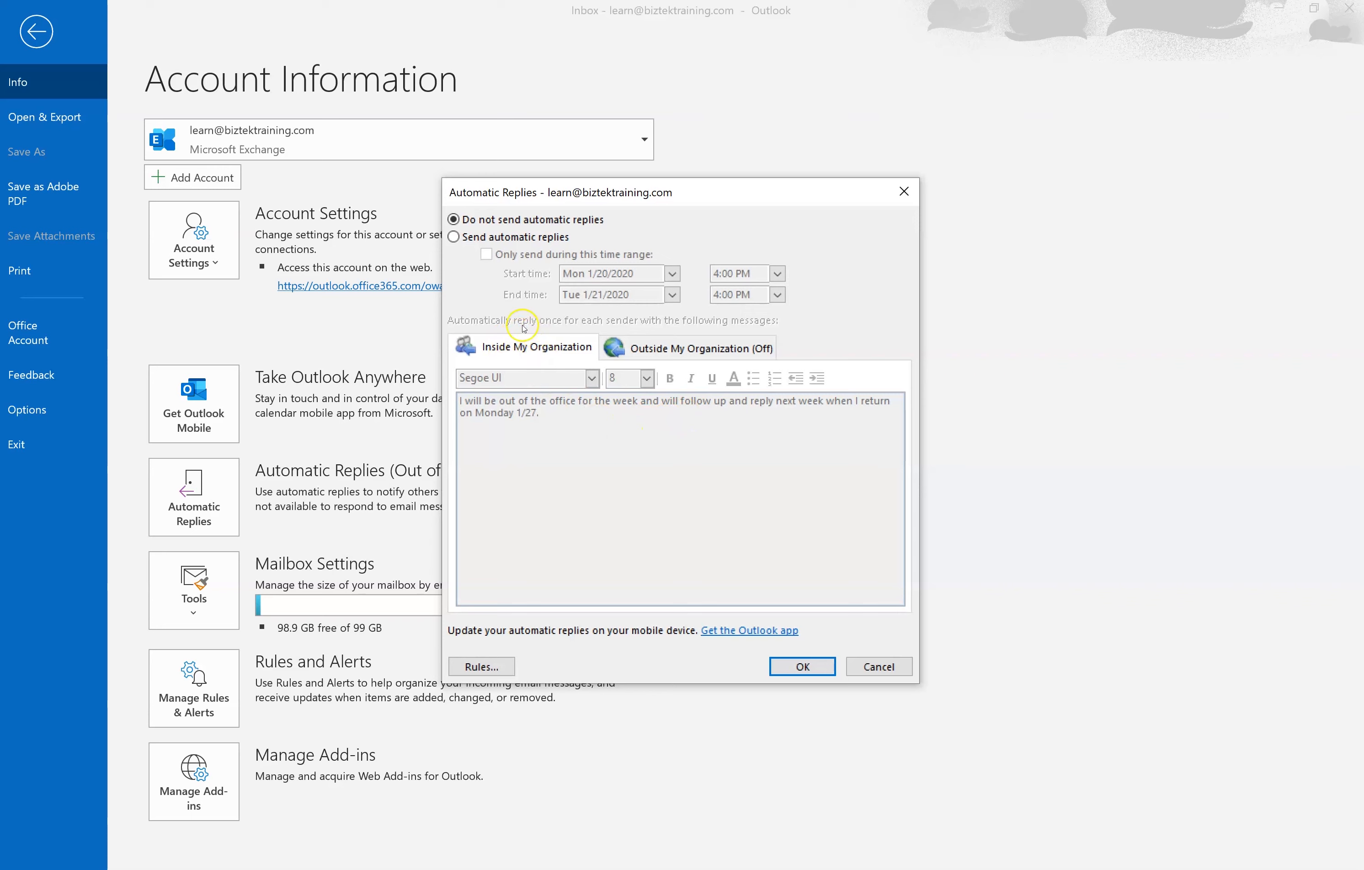
- Turn replies back on without a time range and review the outside-organization message
left_click(454, 237)
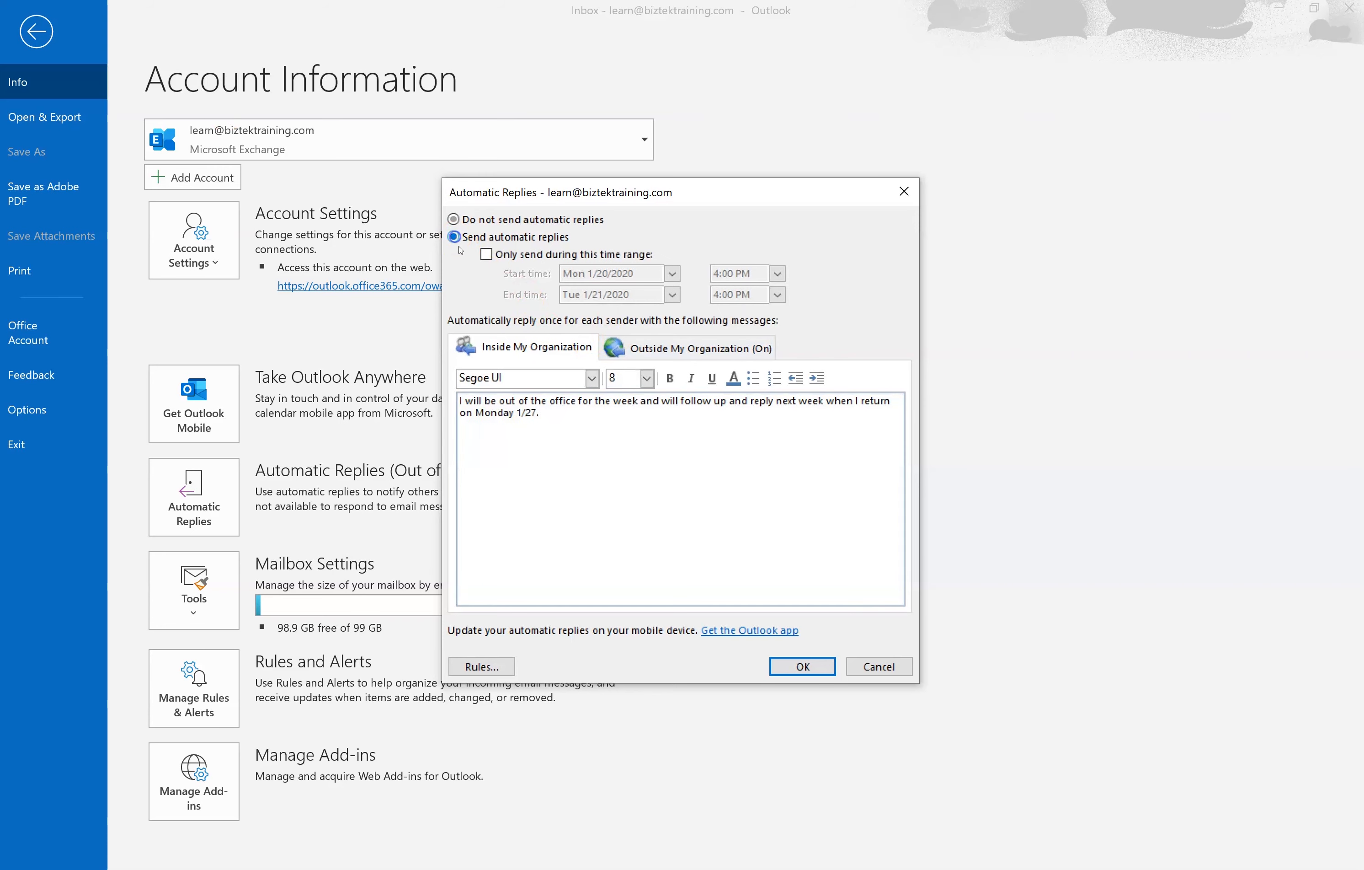
left_click(668, 355)
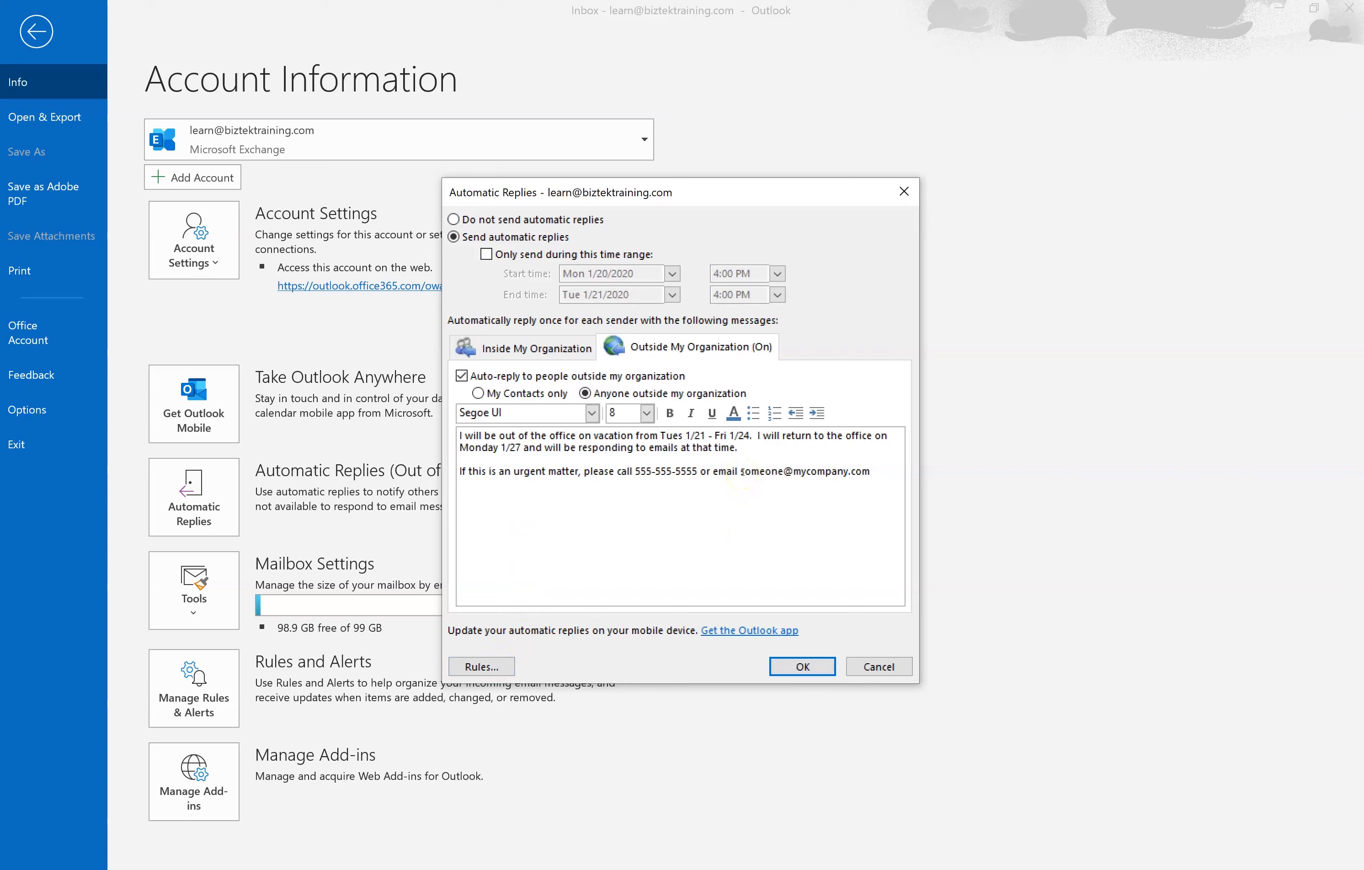
left_click(492, 667)
left_click(506, 487)
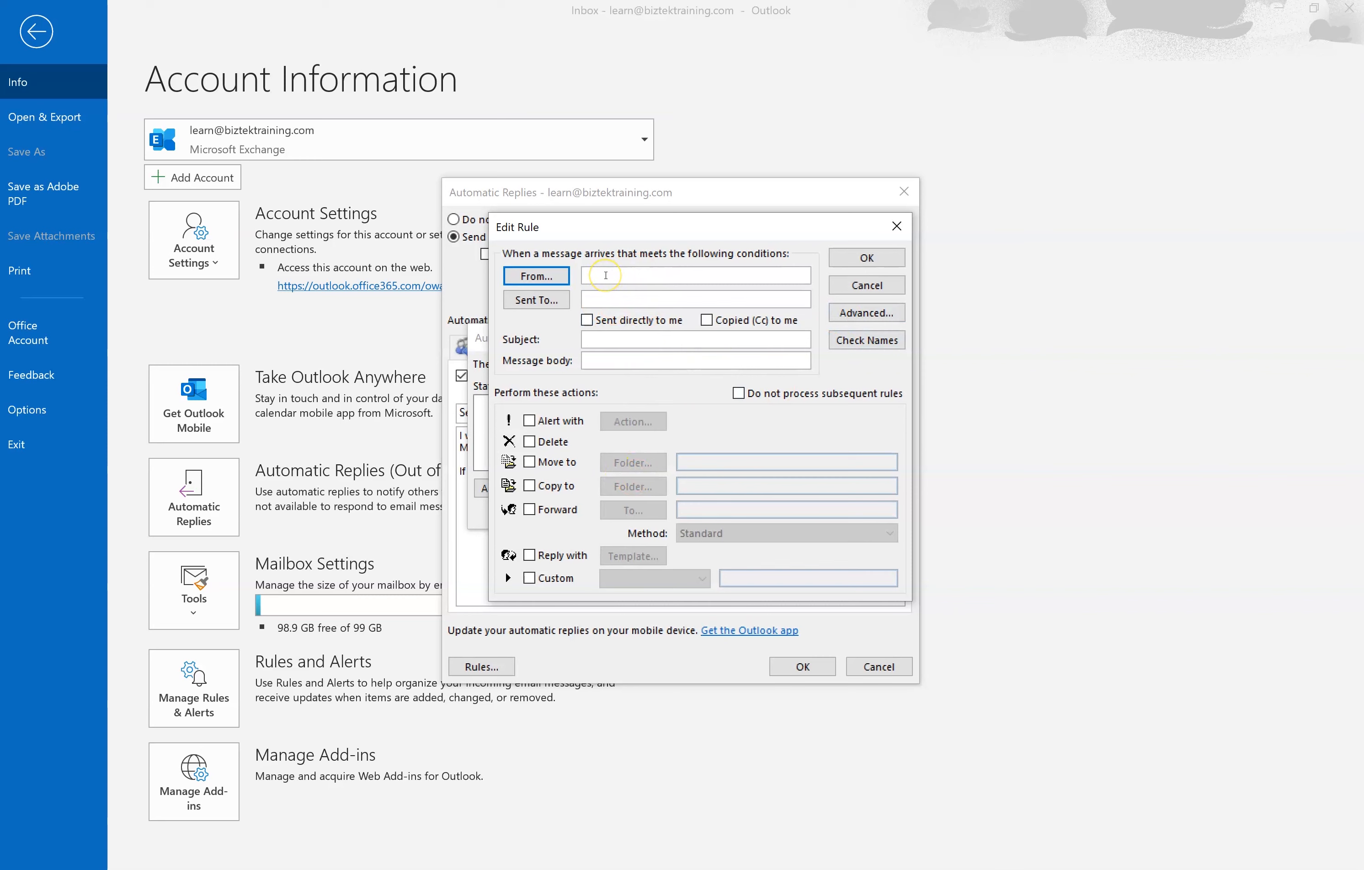
left_click(615, 276)
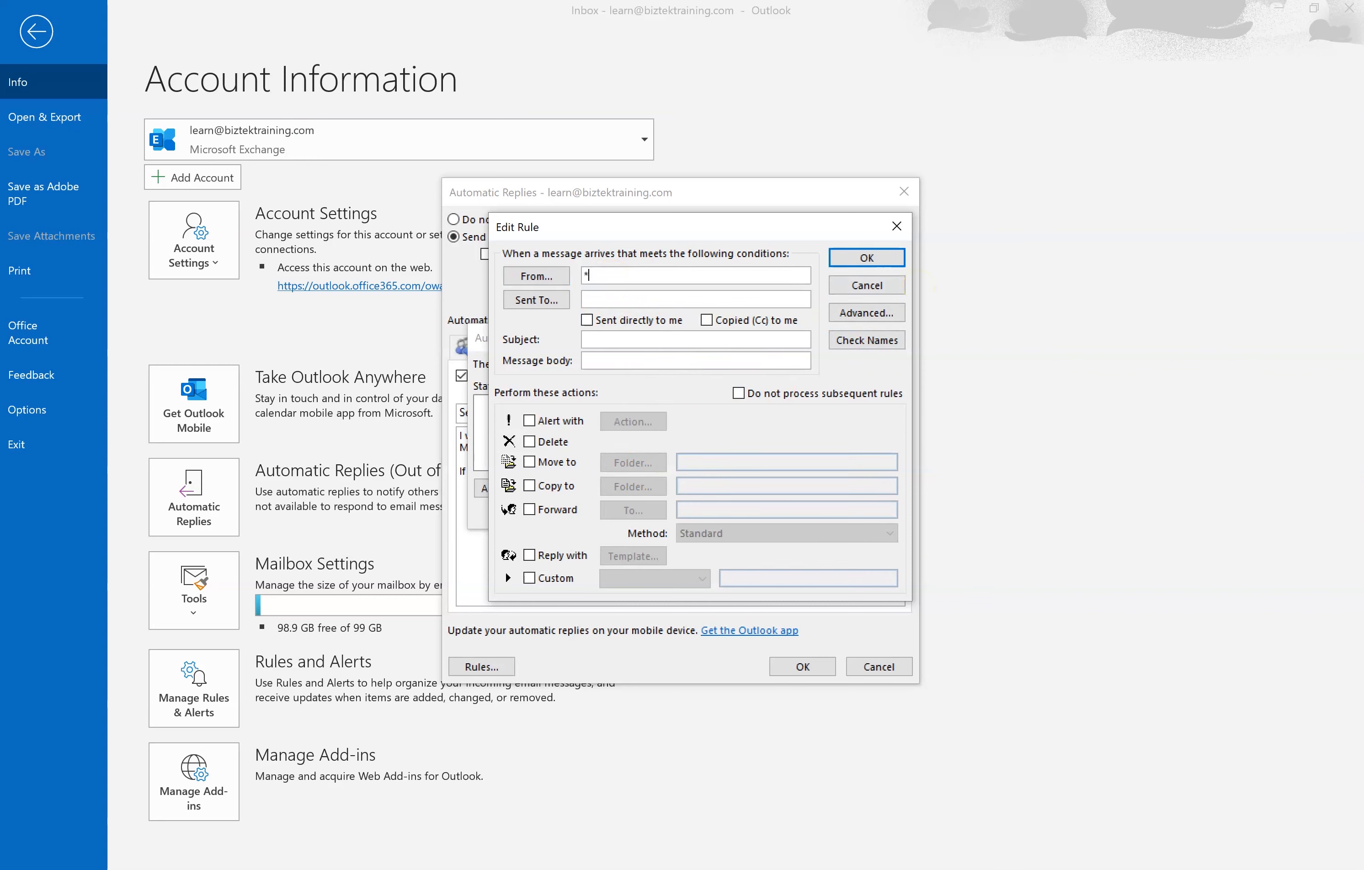
type("*@microsoft.com")
left_click(533, 441)
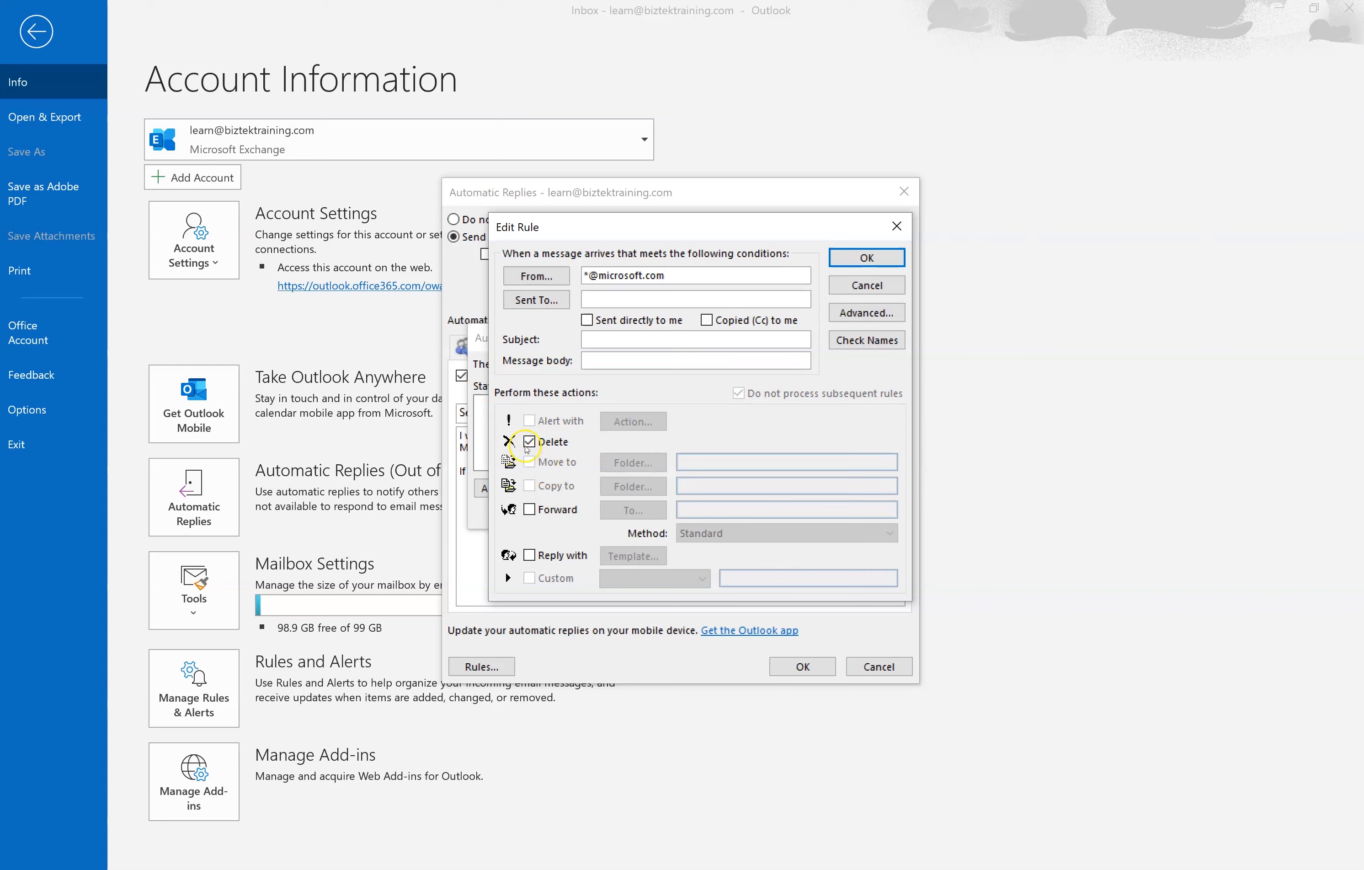
left_click(530, 441)
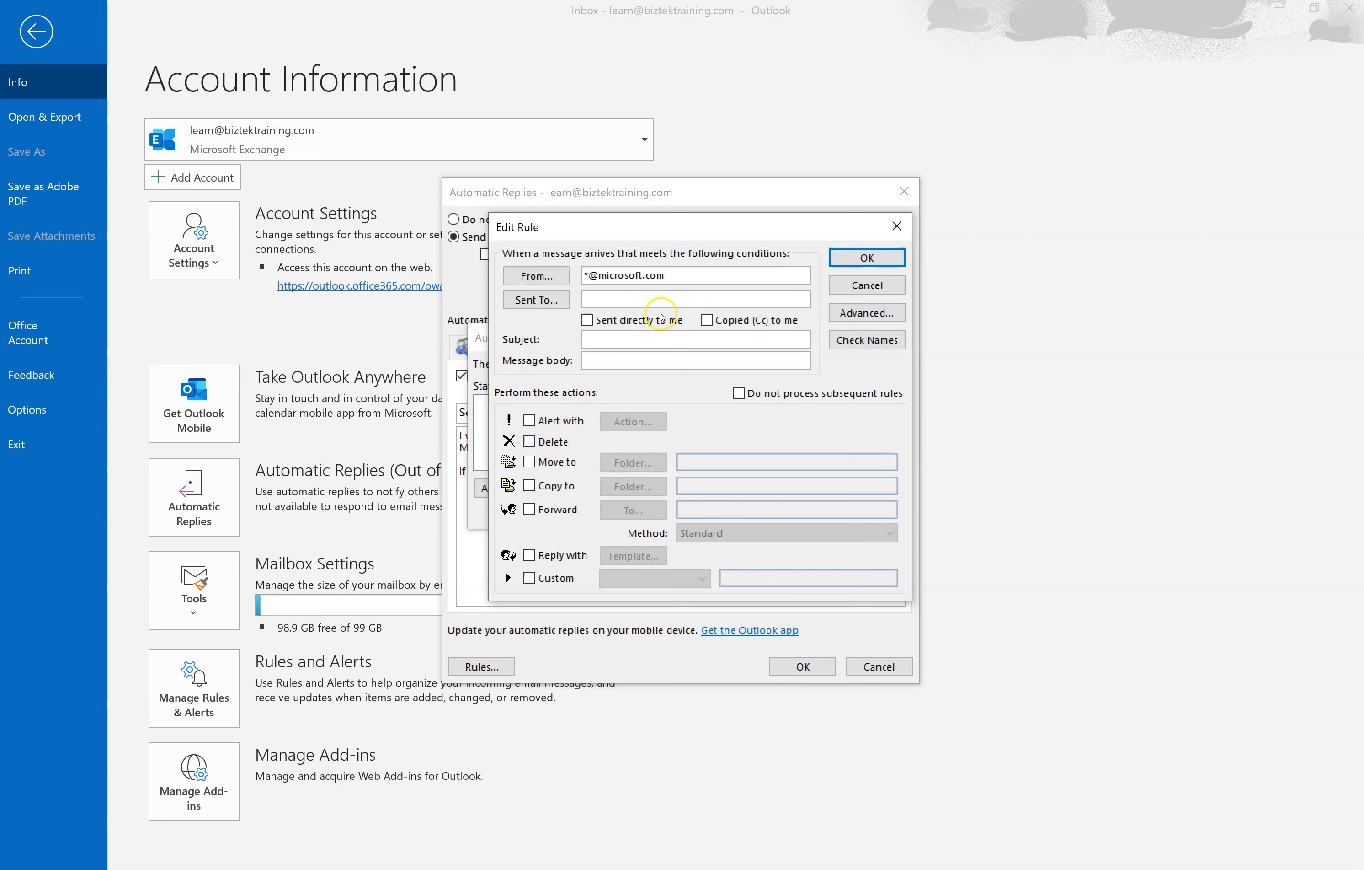
left_click_drag(691, 276, 486, 264)
key("BackSpace")
- Make the rule forward incoming messages to the help-desk address and save it
left_click(538, 514)
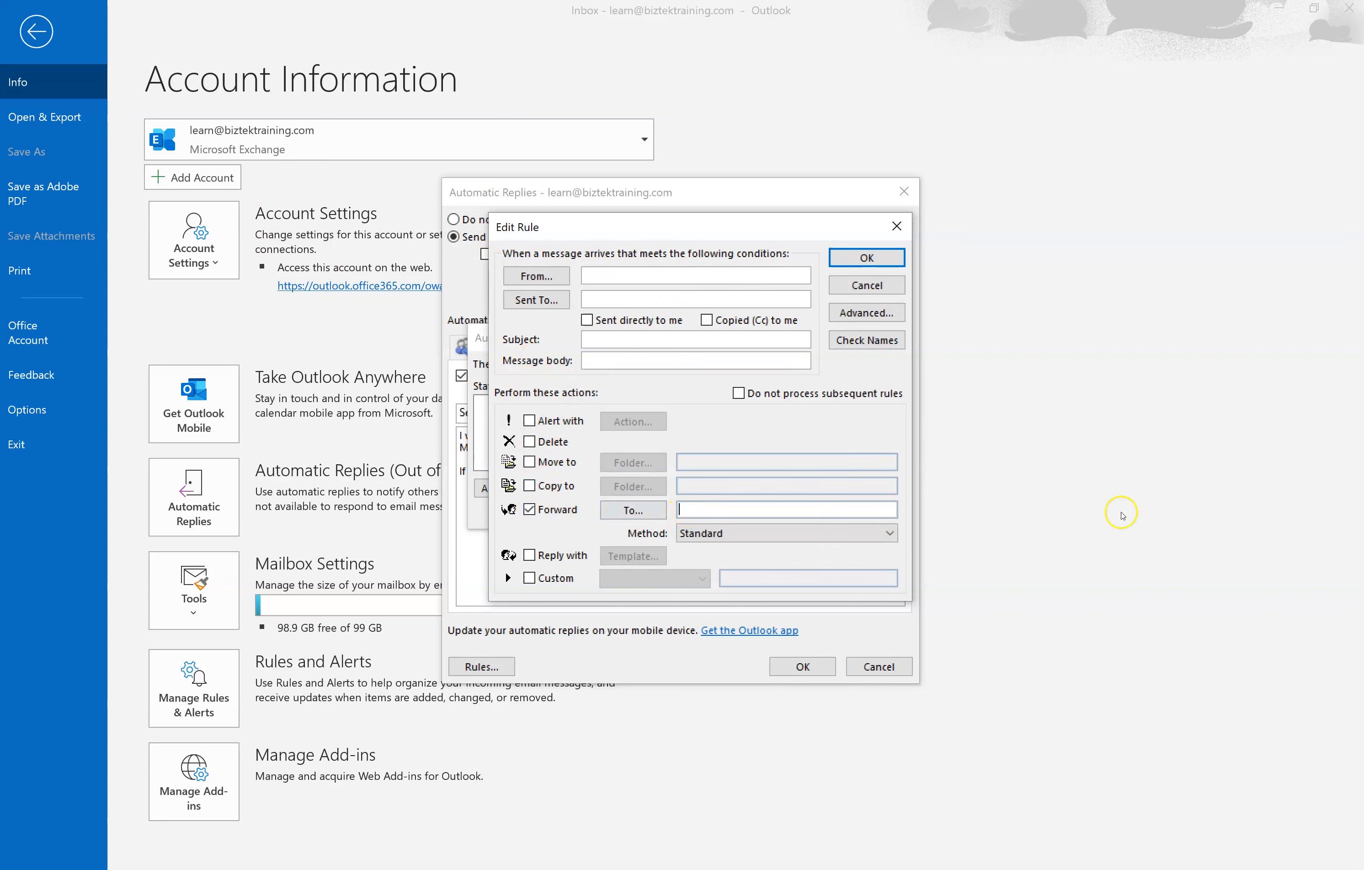
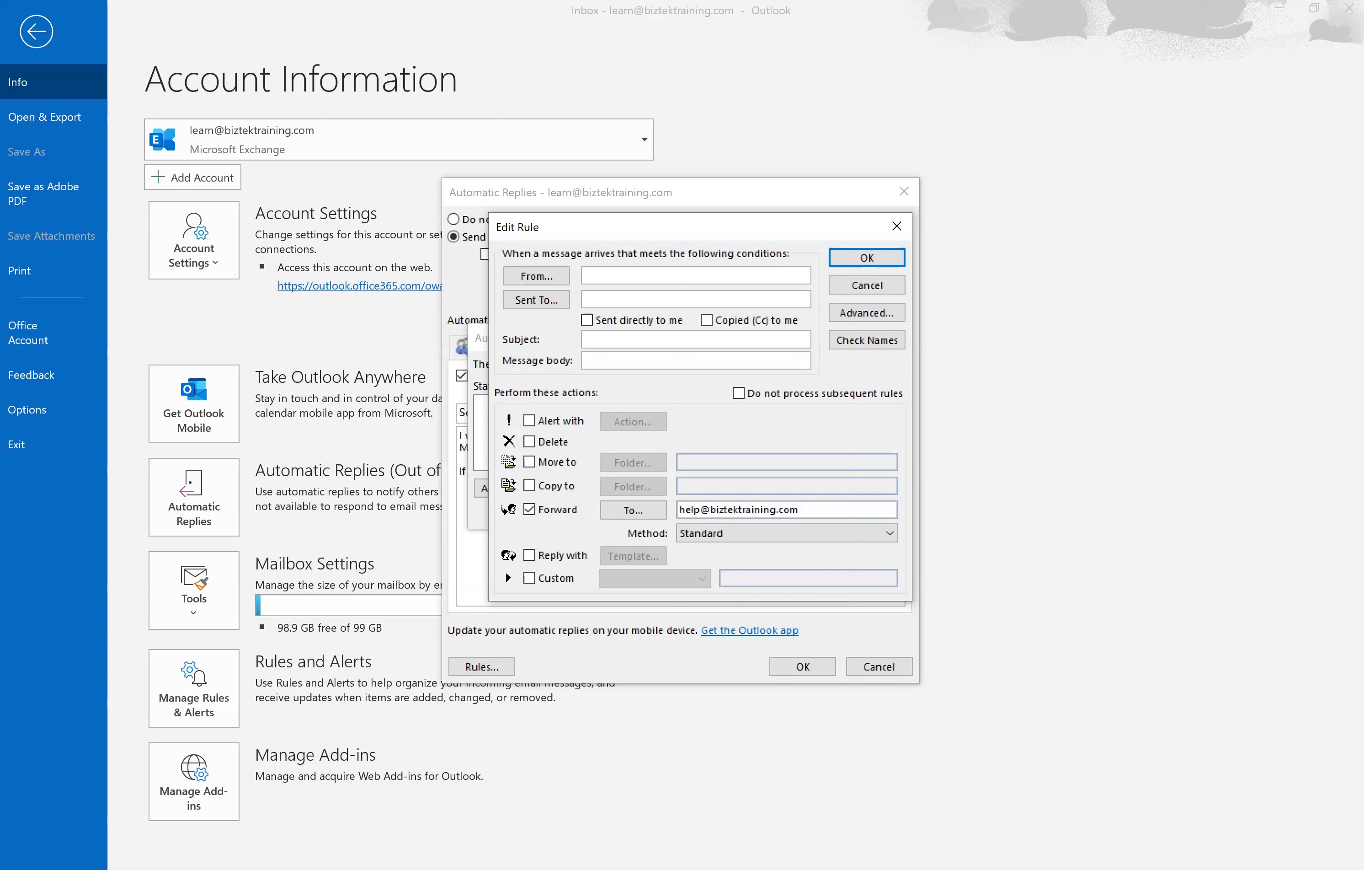
left_click(879, 258)
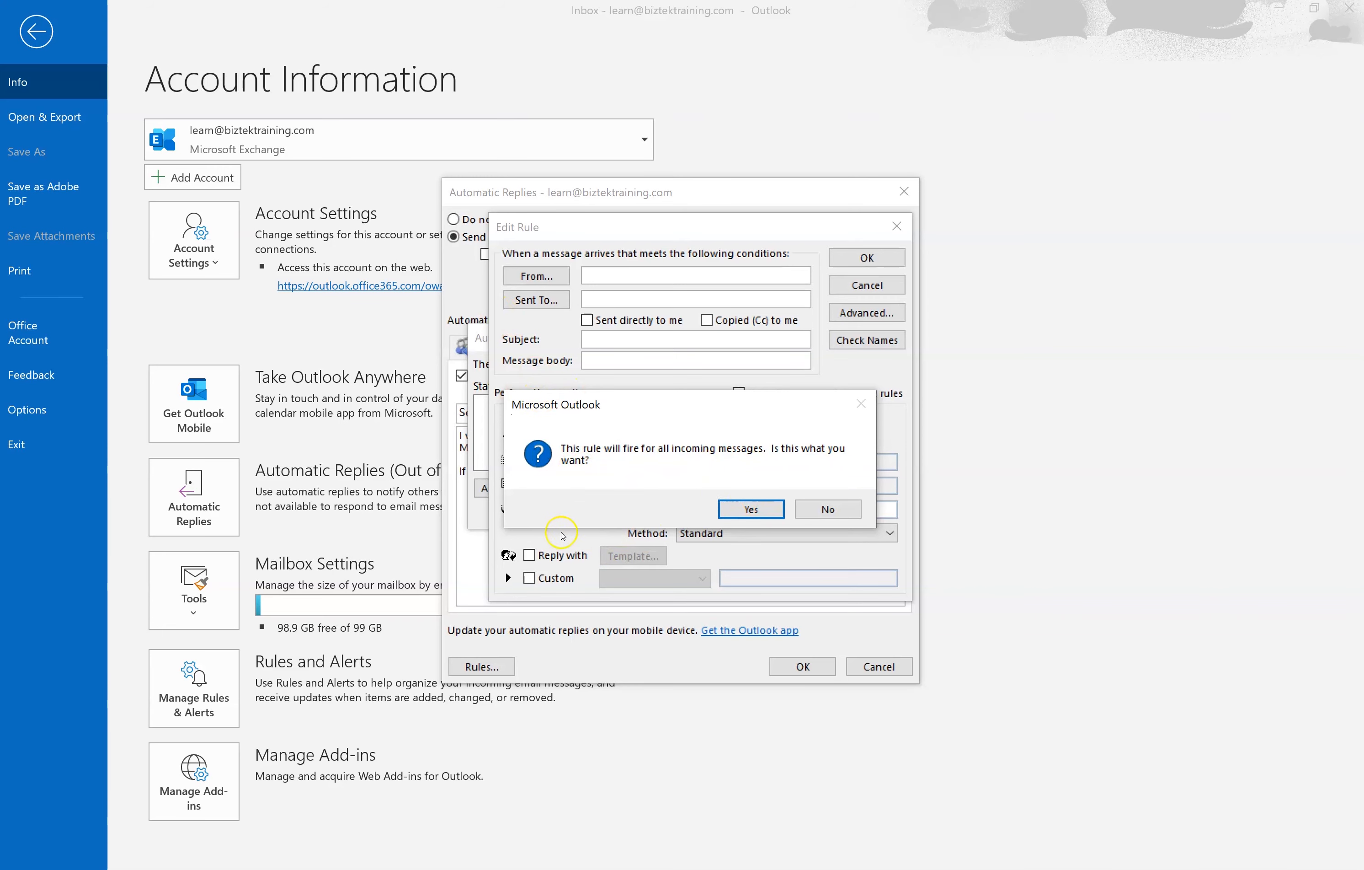
- Keep the all-messages forwarding rule, save the settings, then turn automatic replies off and reopen them
left_click(745, 510)
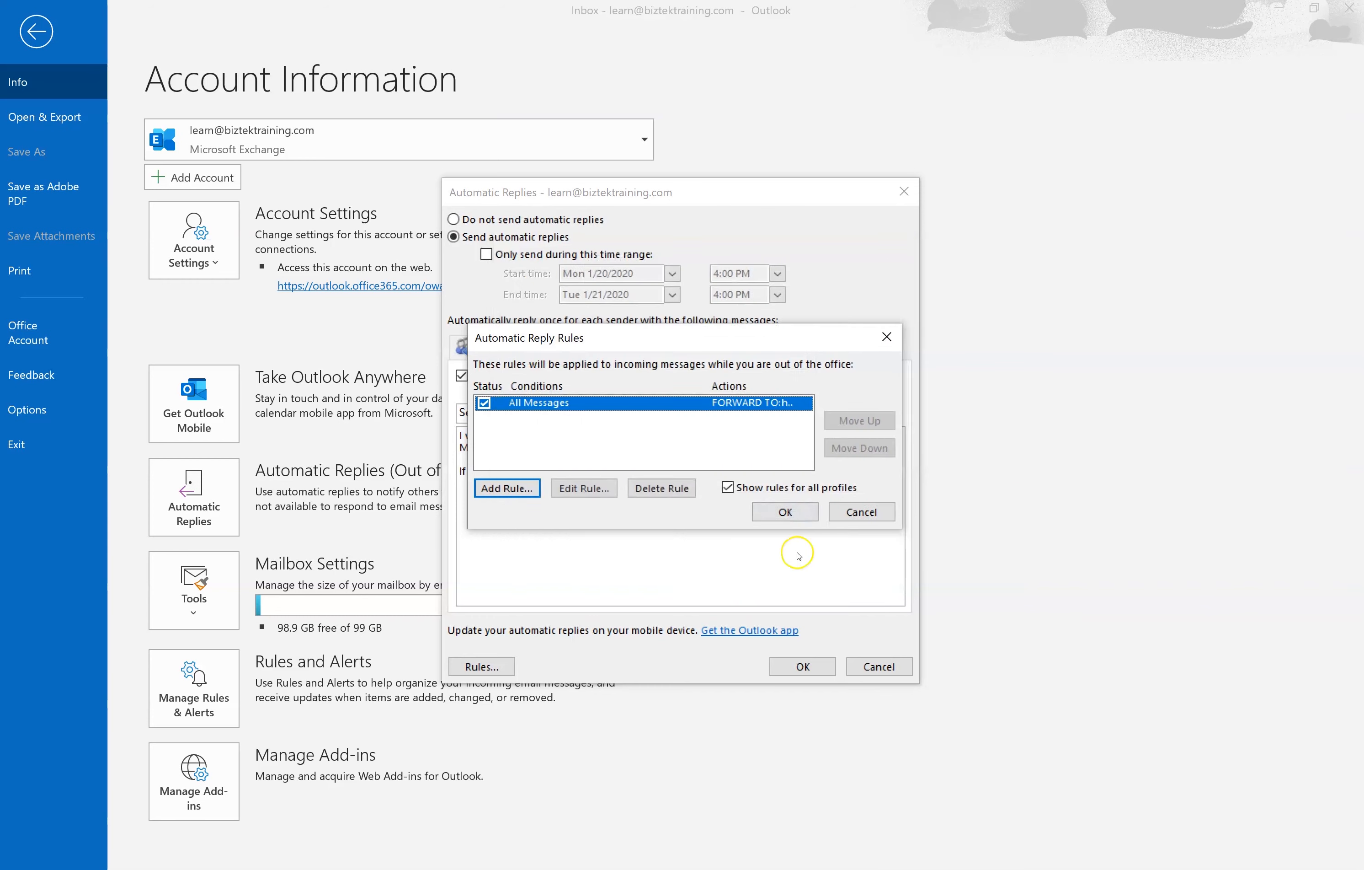
left_click(786, 512)
left_click(802, 666)
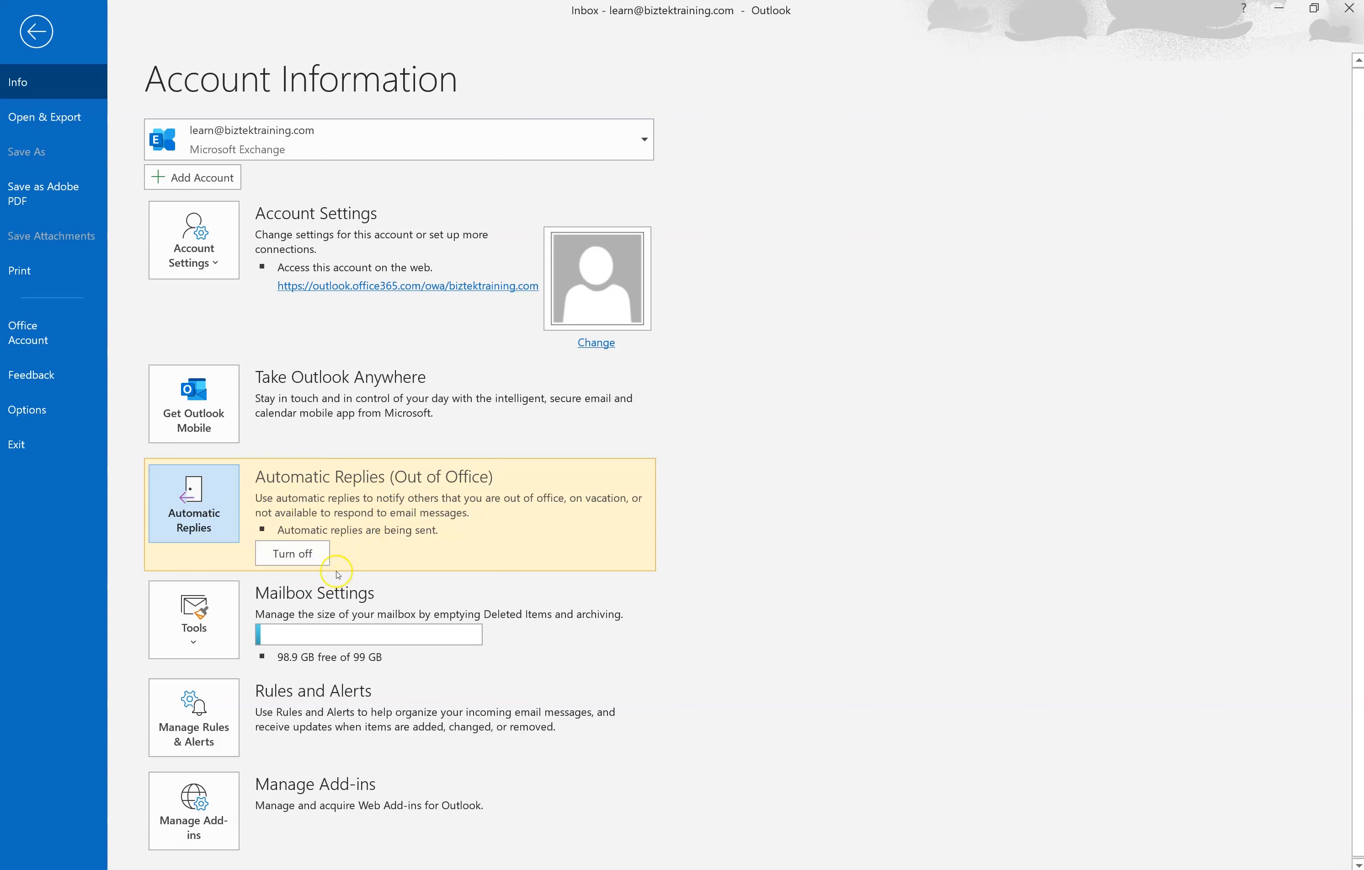
left_click(315, 560)
left_click(208, 489)
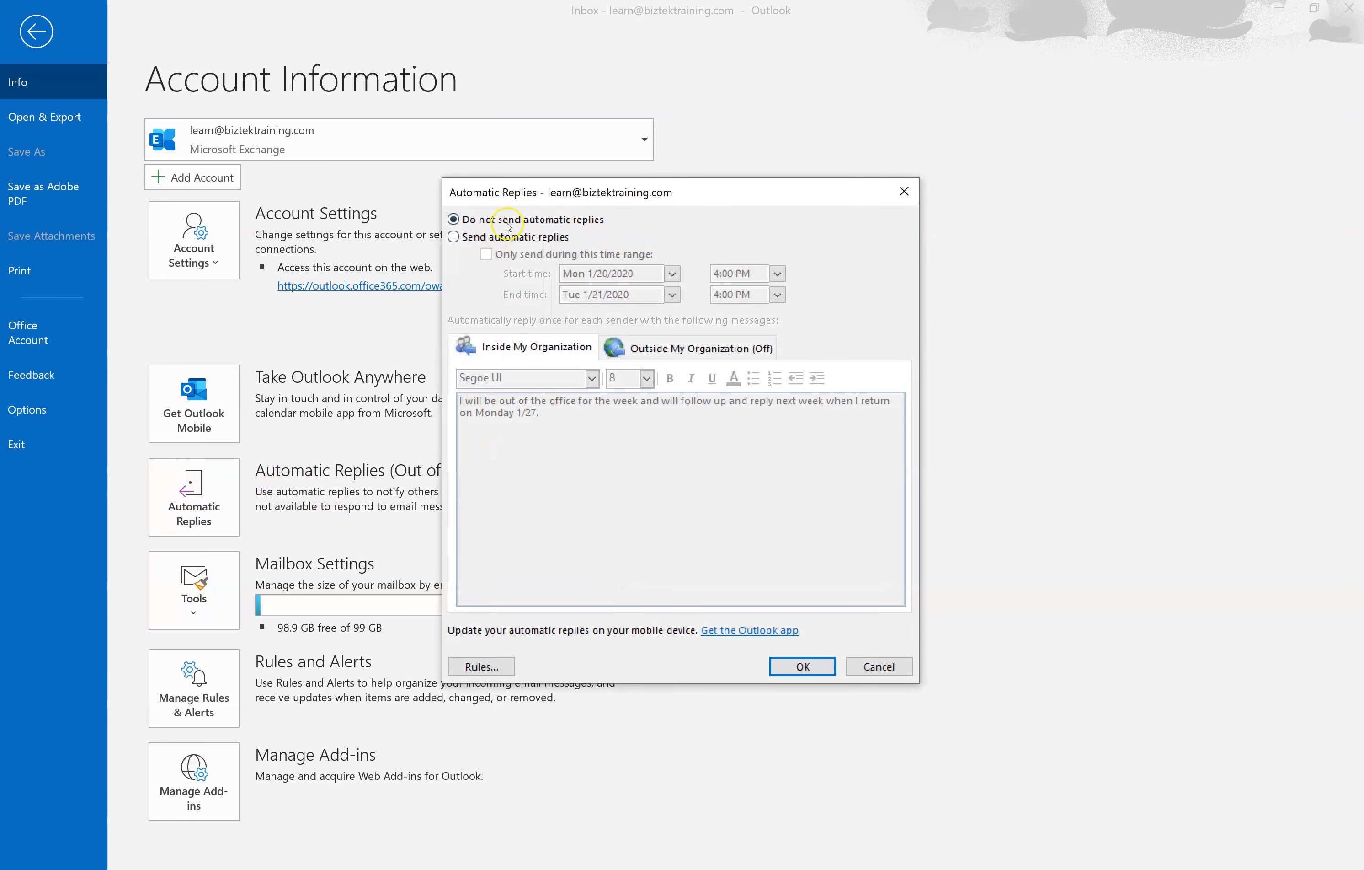
- Re-enable automatic replies, delete the All Messages forwarding rule, and save the settings
left_click(455, 237)
left_click(492, 665)
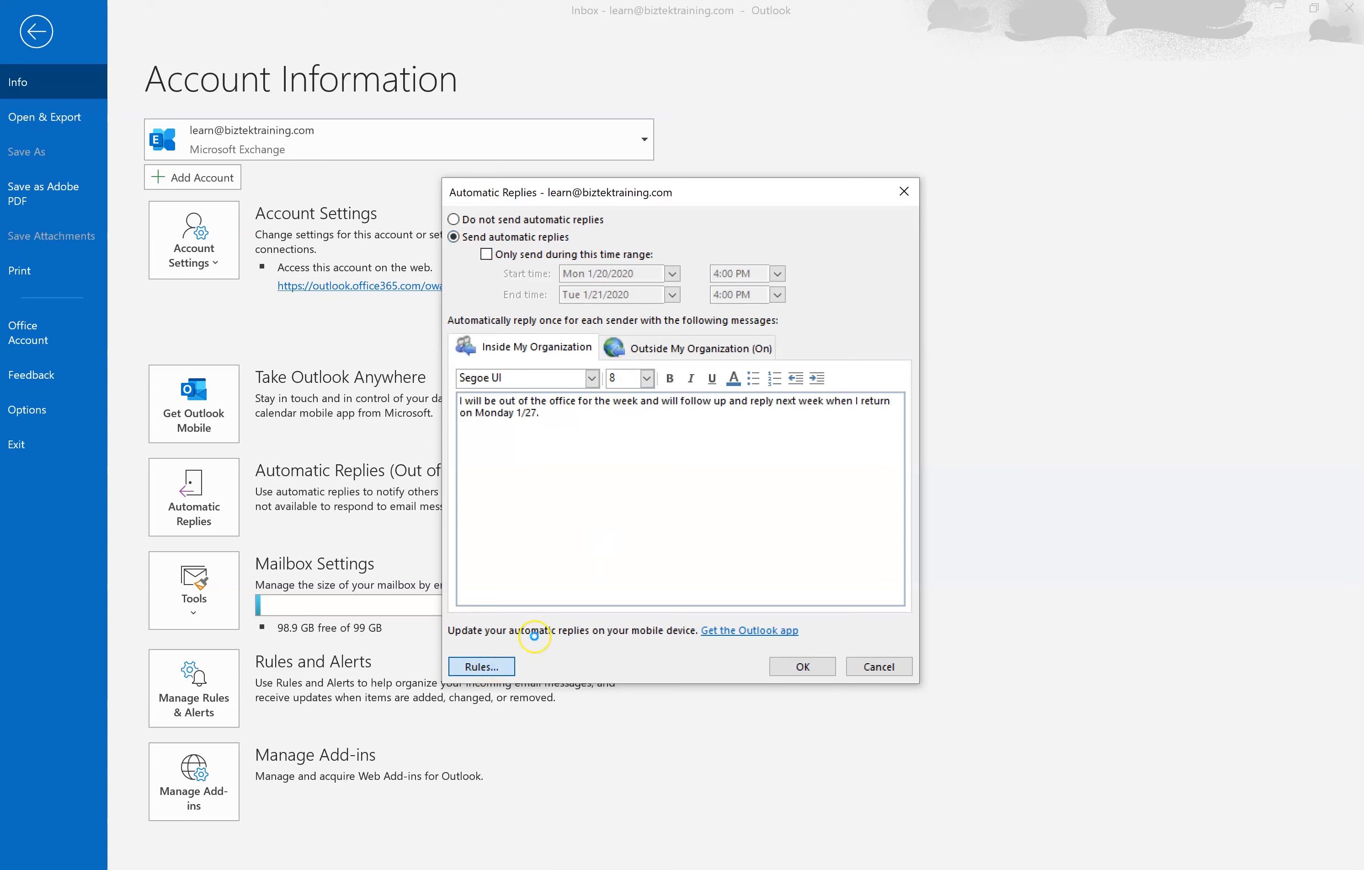
left_click(483, 404)
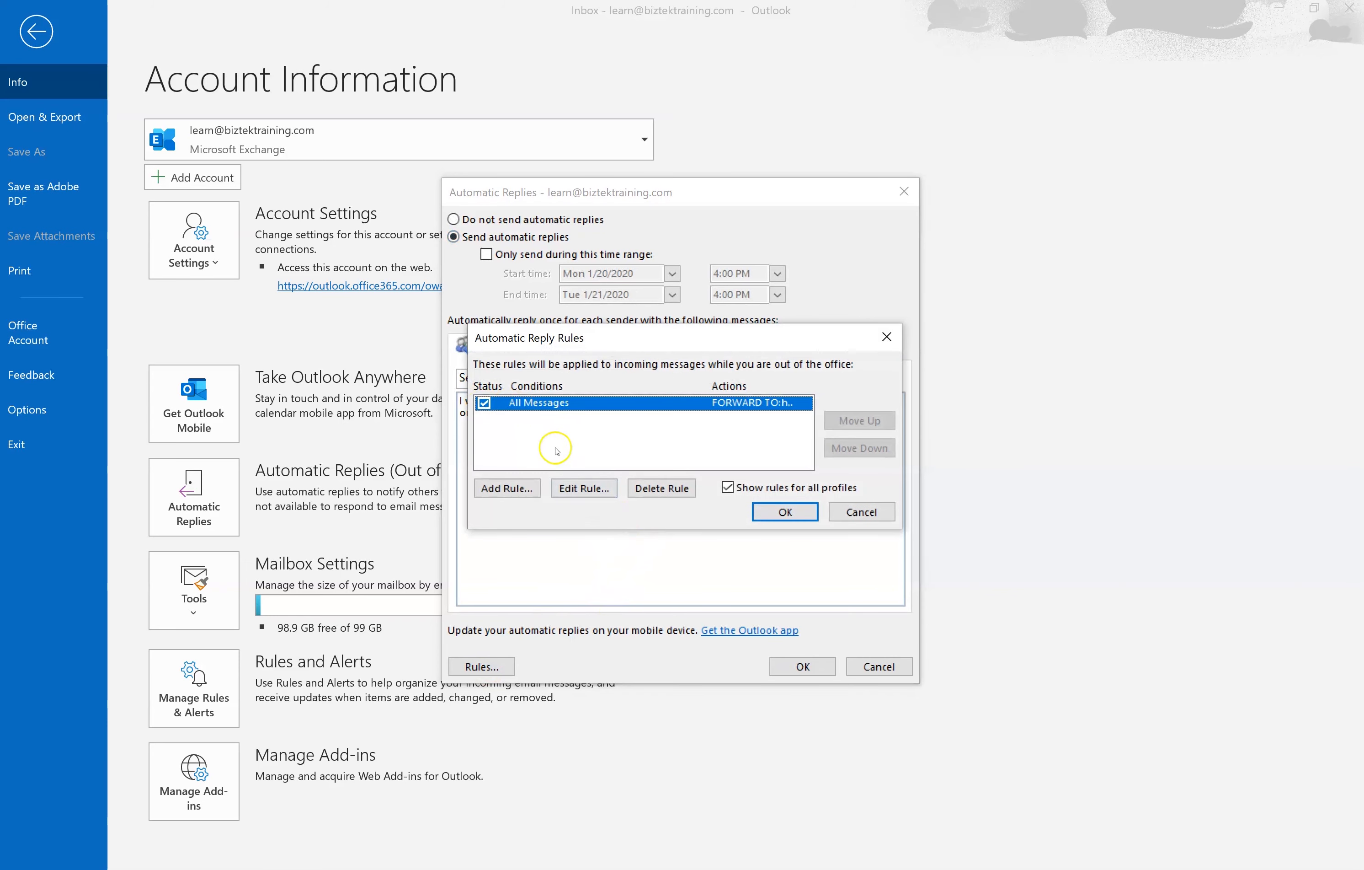
left_click(660, 489)
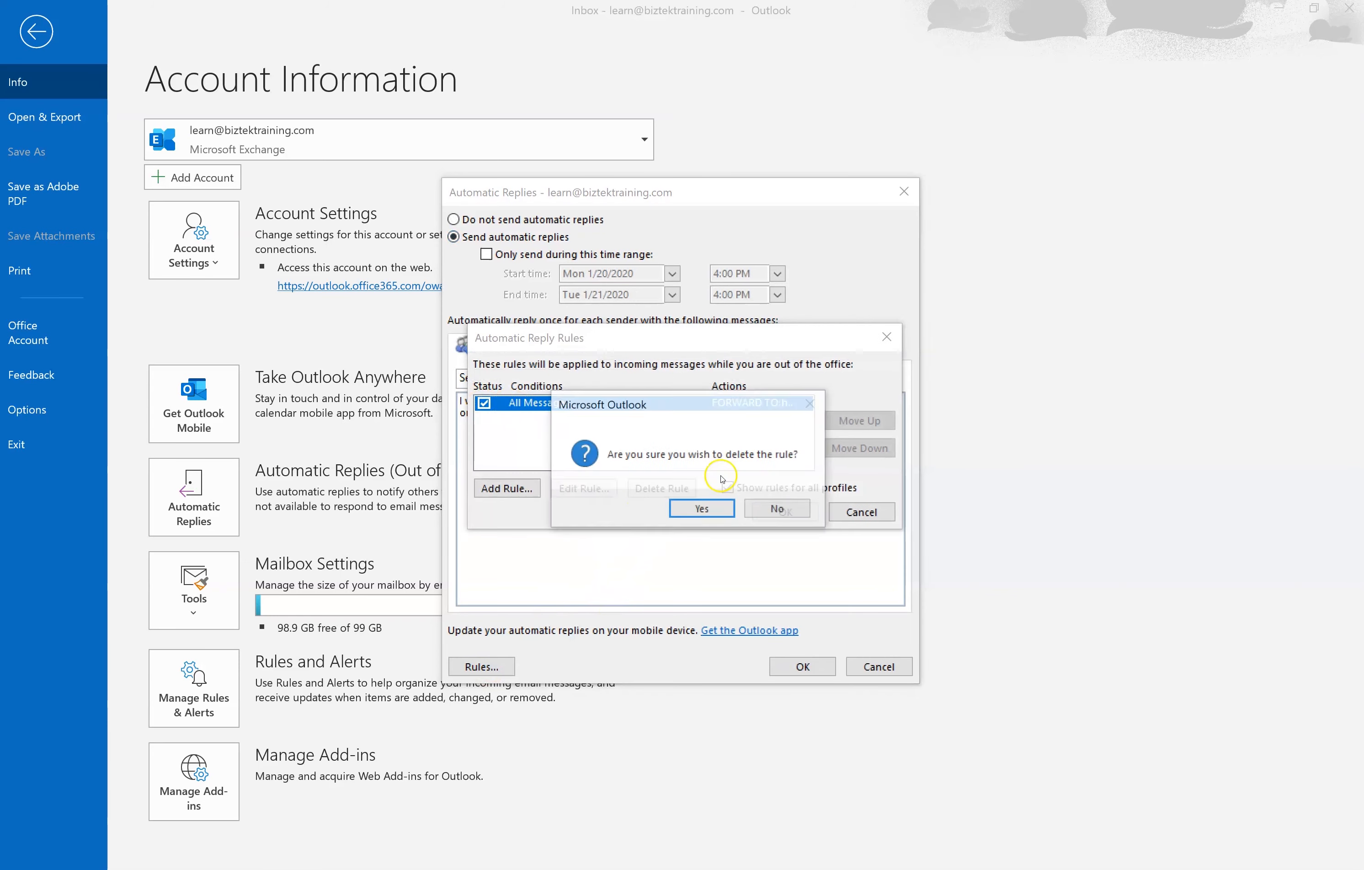
left_click(704, 510)
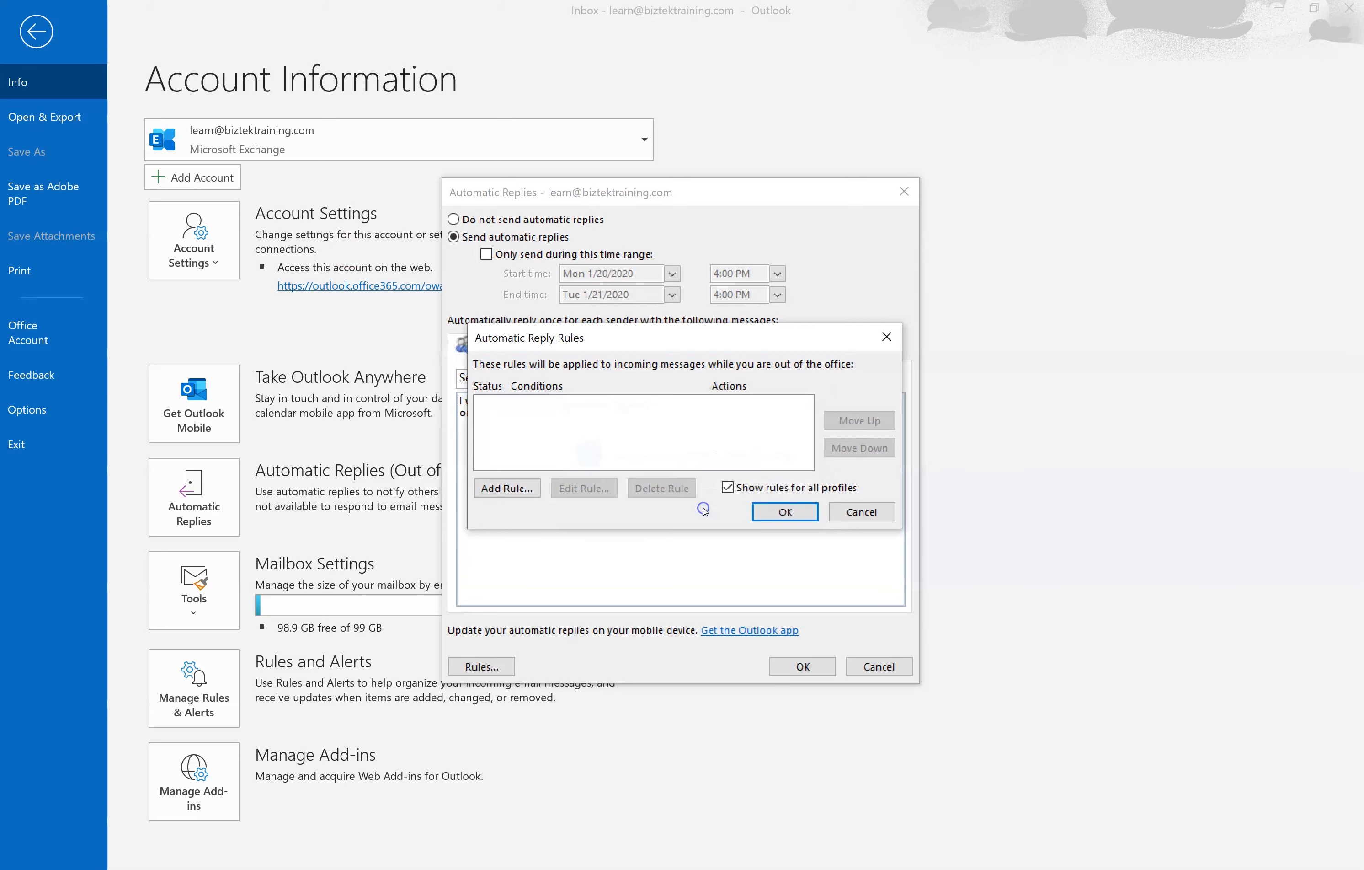
left_click(775, 509)
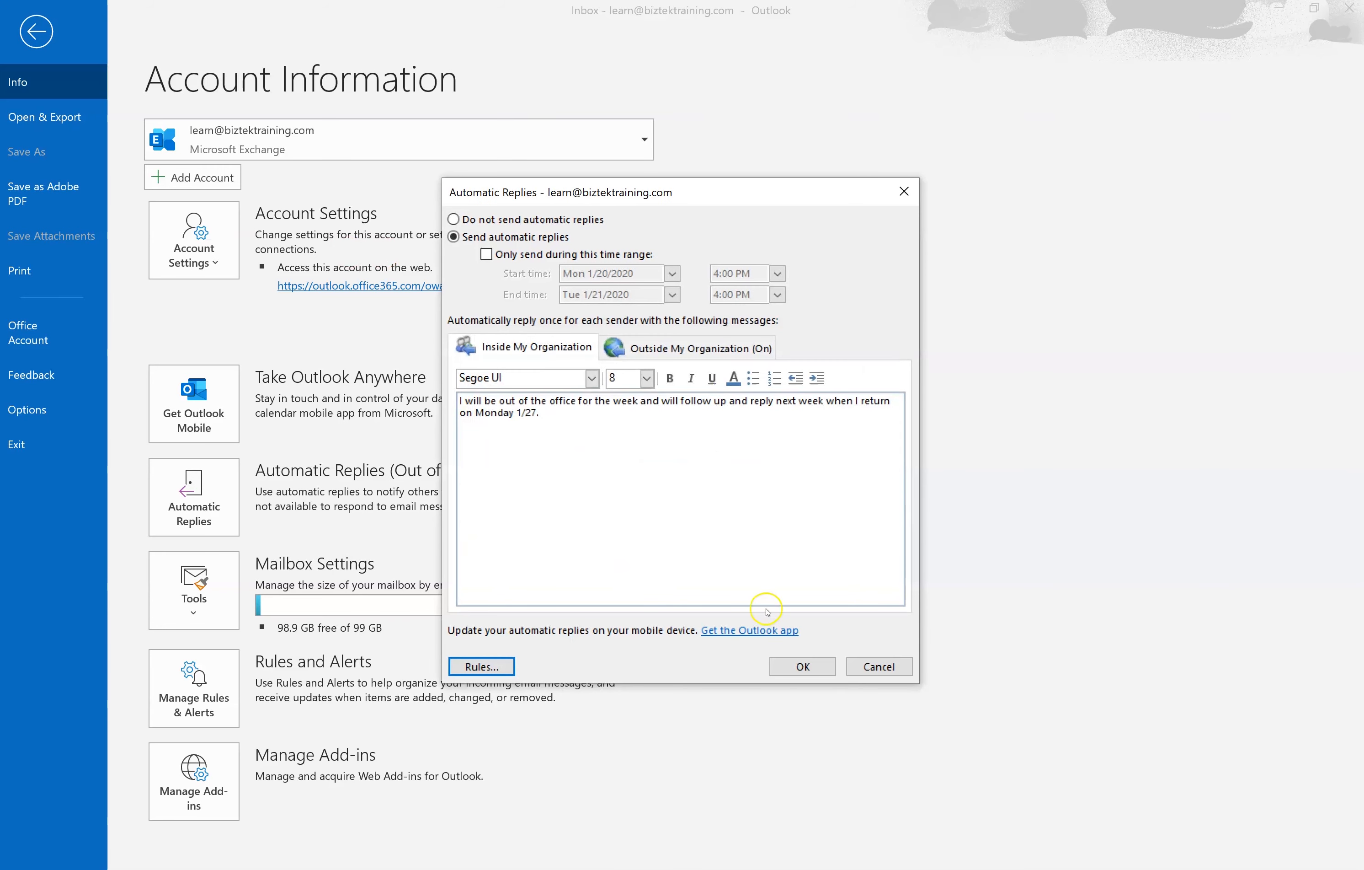
left_click(802, 665)
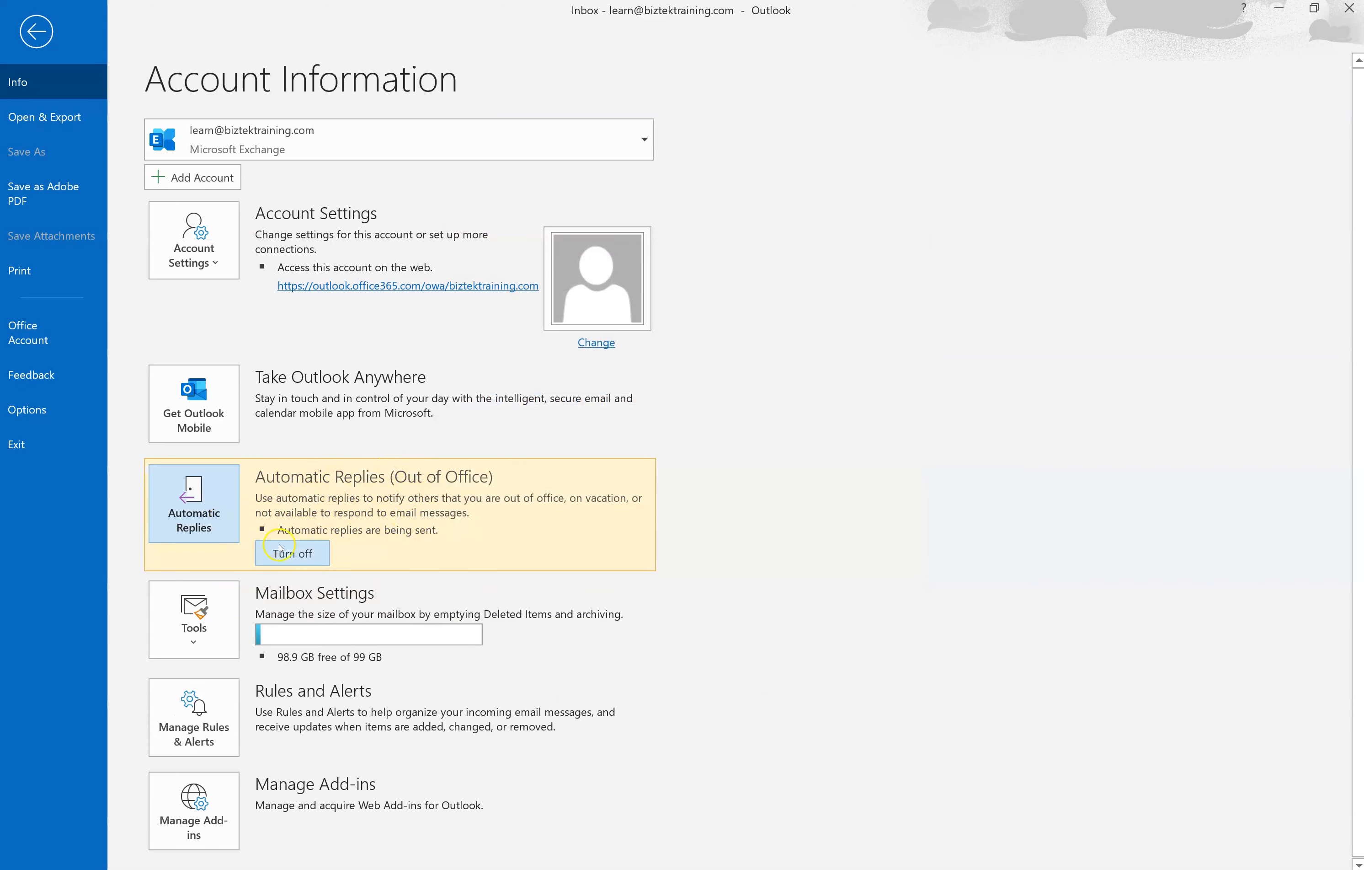
- Turn off automatic replies from the account Info page
left_click(292, 552)
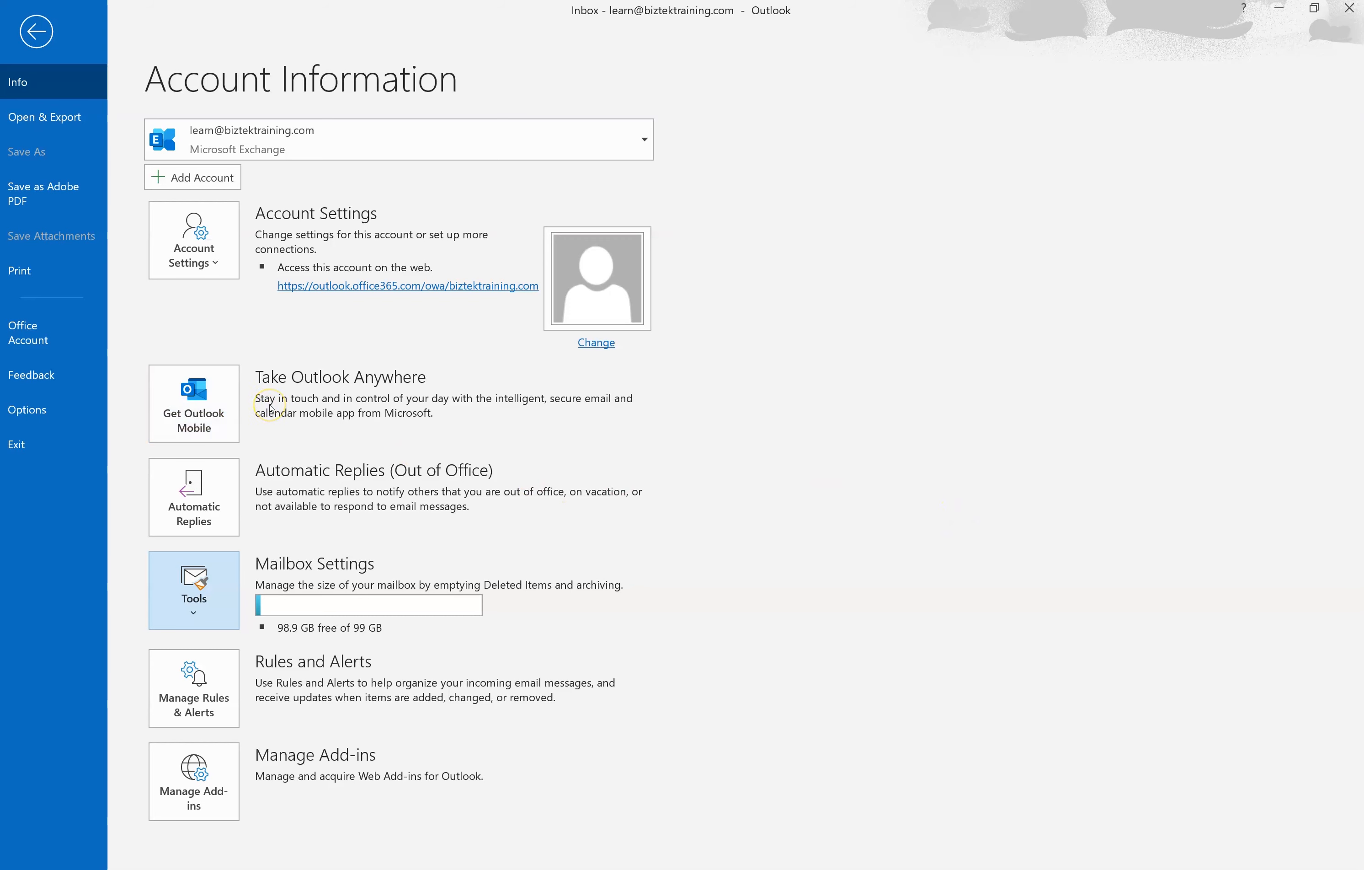
left_click(271, 421)
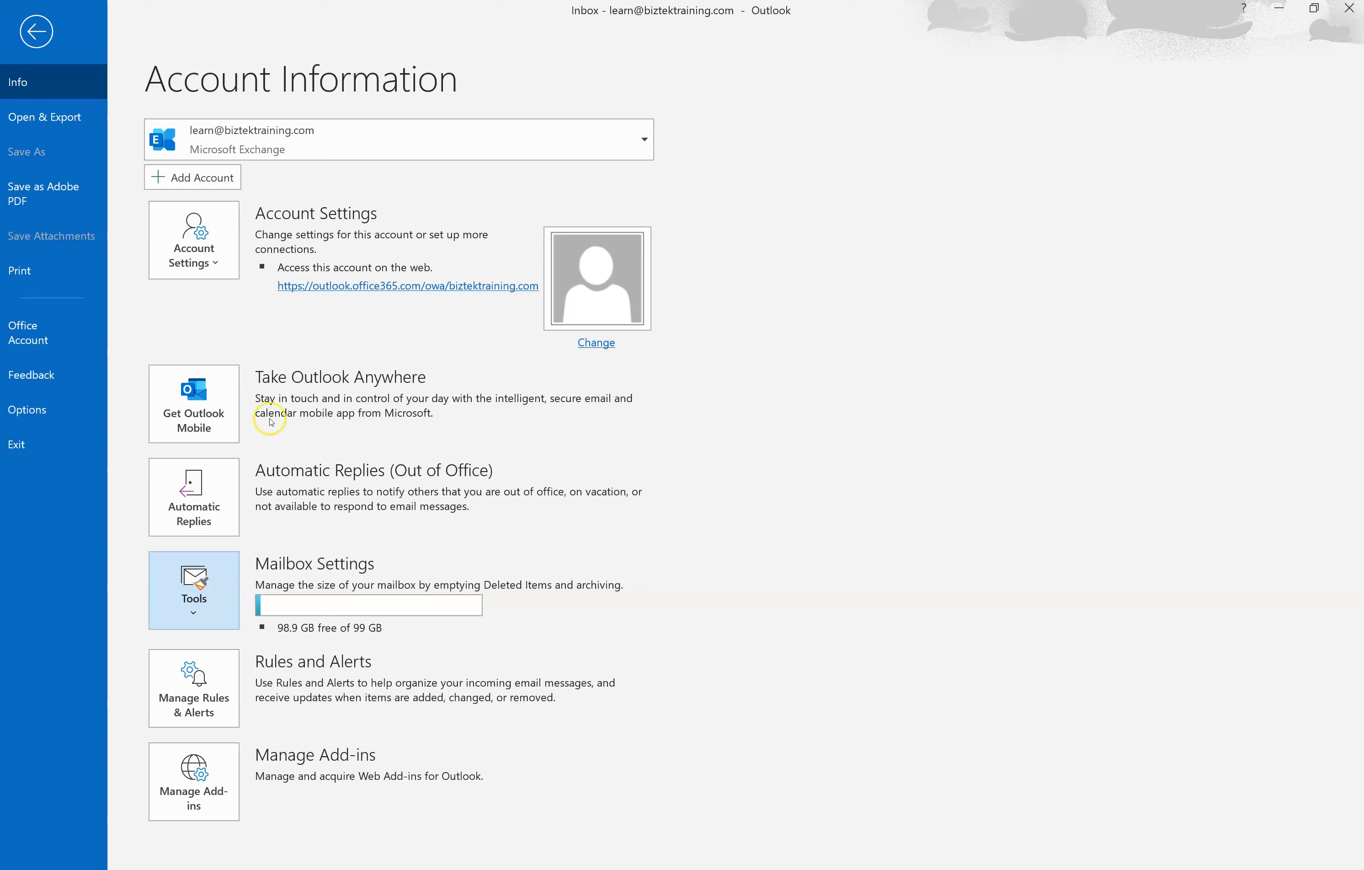